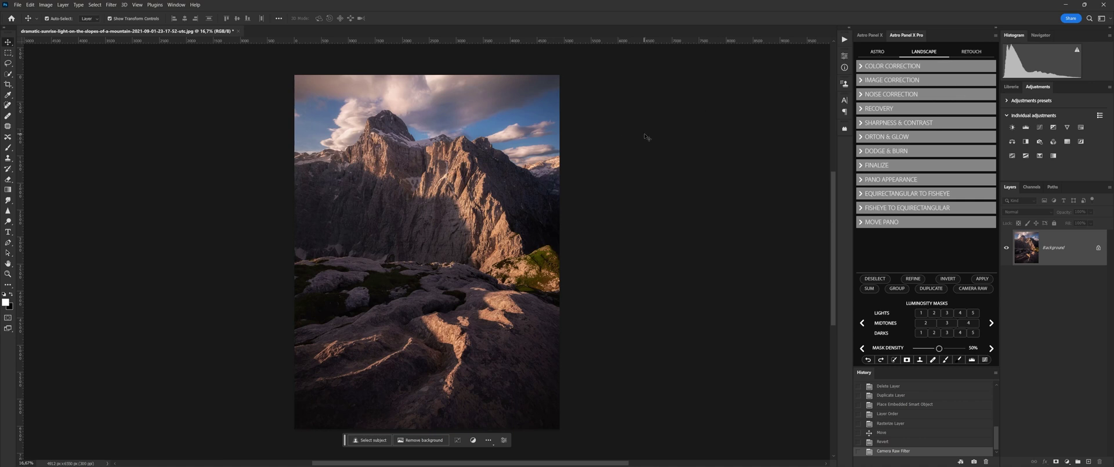
Browse the panel's Astro, Landscape and Retouch tabs, ending back on Landscape.
click(877, 52)
click(924, 51)
click(972, 52)
click(925, 52)
Expand Color Correction, Image Correction, Noise Correction, Recovery, Sharpness & Contrast and Orton & Glow.
click(861, 68)
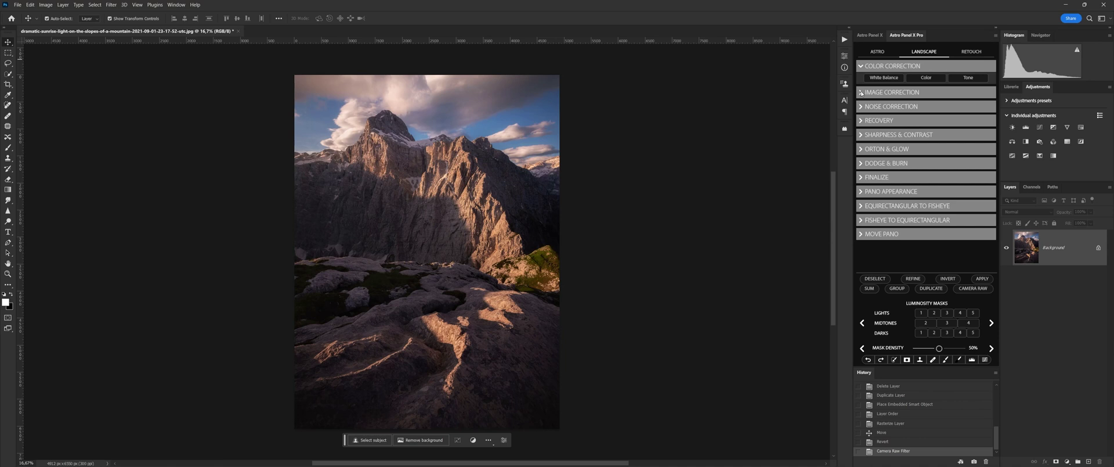
click(862, 93)
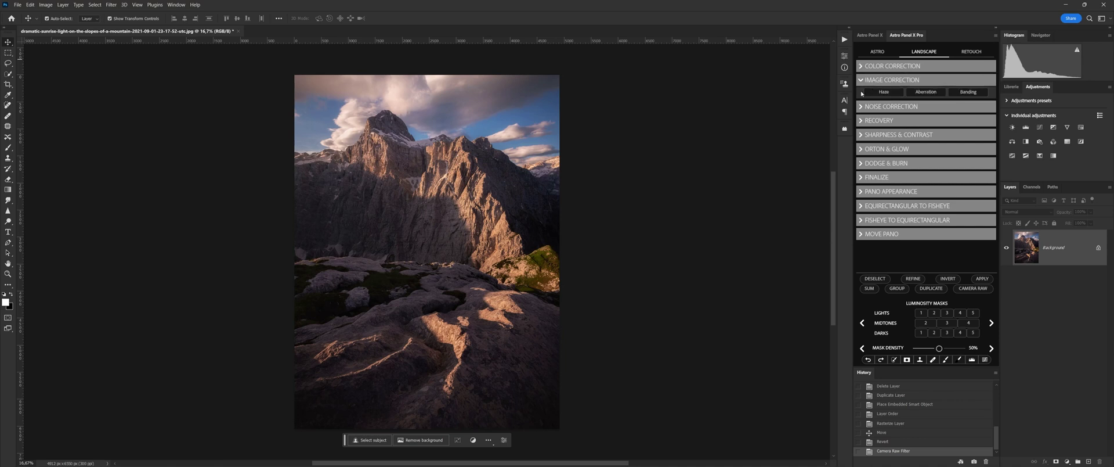
click(861, 108)
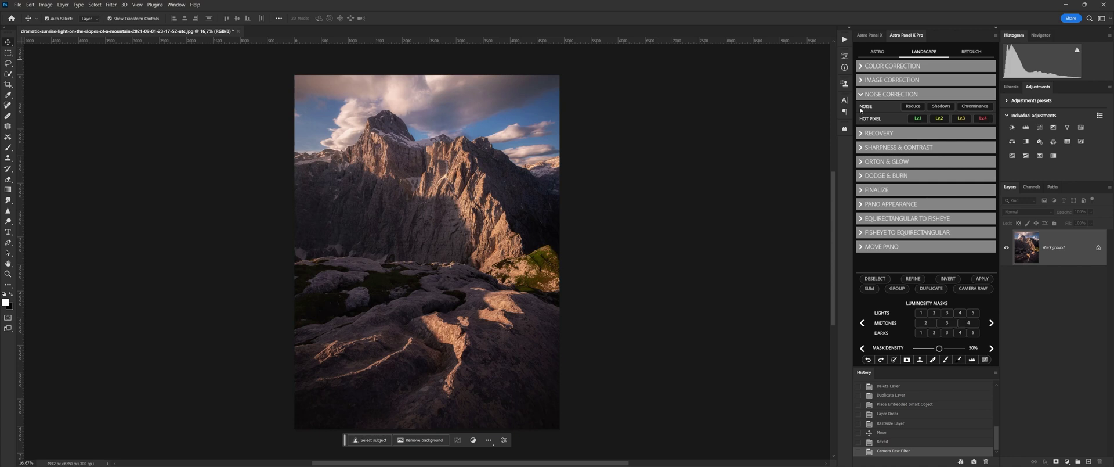
click(861, 134)
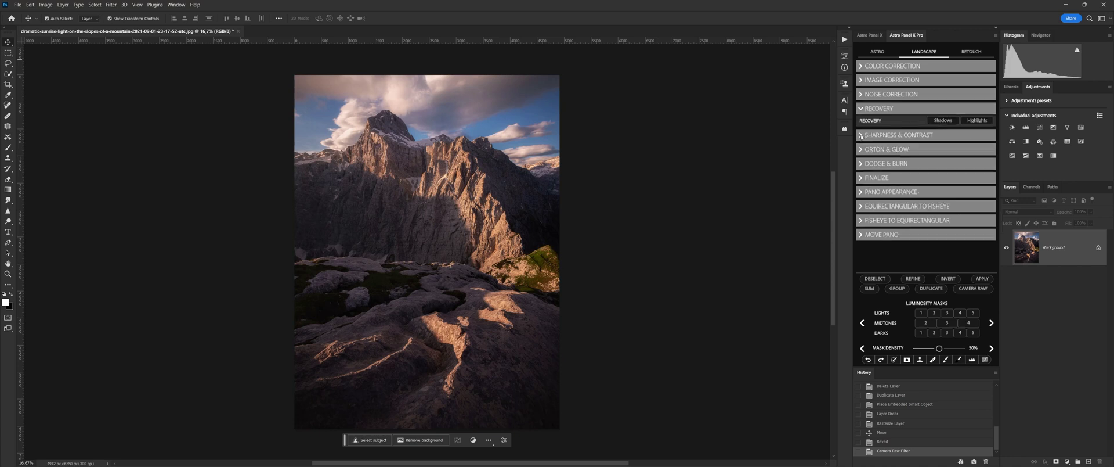
click(862, 135)
click(860, 163)
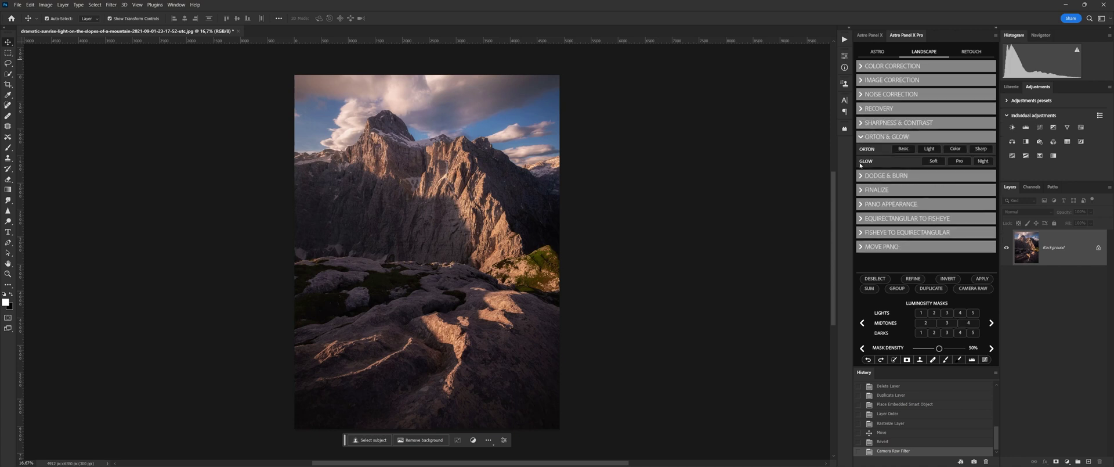
Expand Dodge & Burn, Finalize, Pano Appearance and both fisheye sections, then show the Astro tab.
click(861, 175)
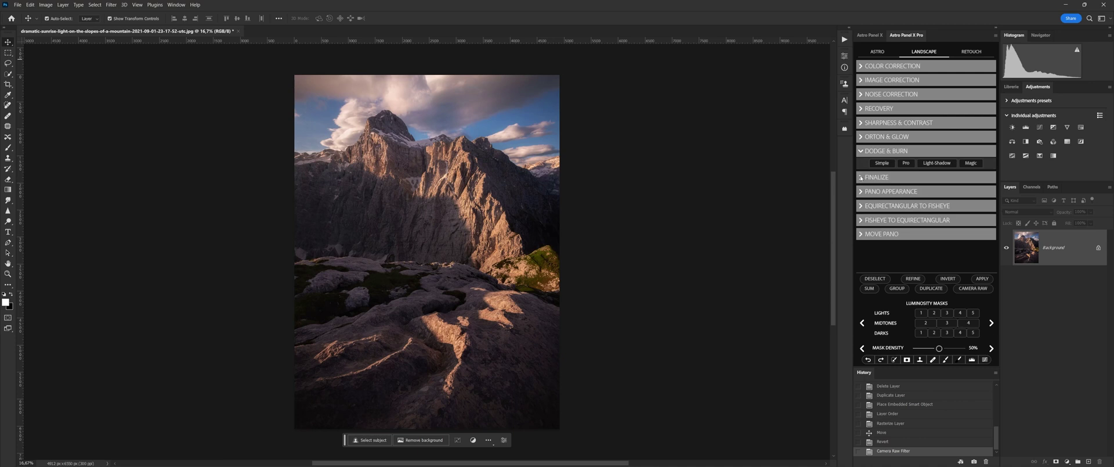
click(861, 178)
click(860, 192)
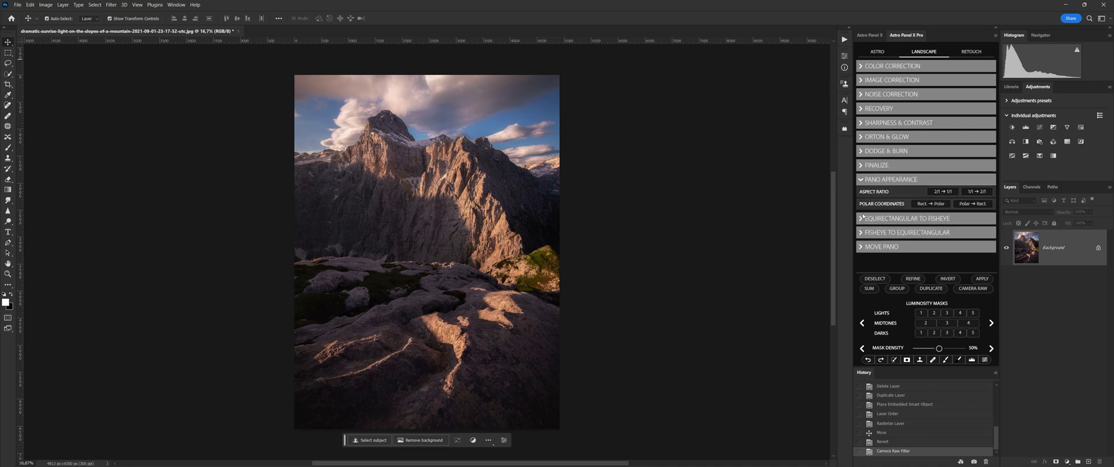
click(863, 218)
click(862, 223)
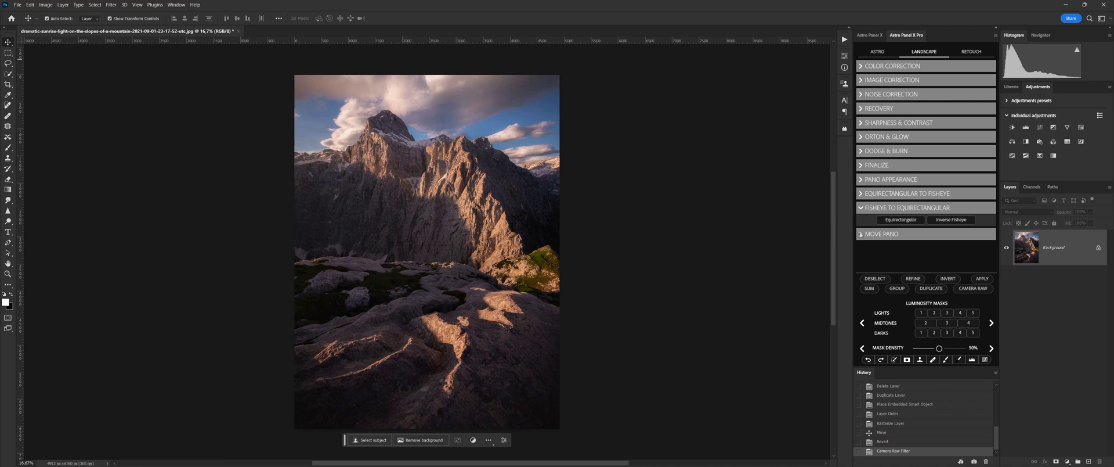
click(878, 51)
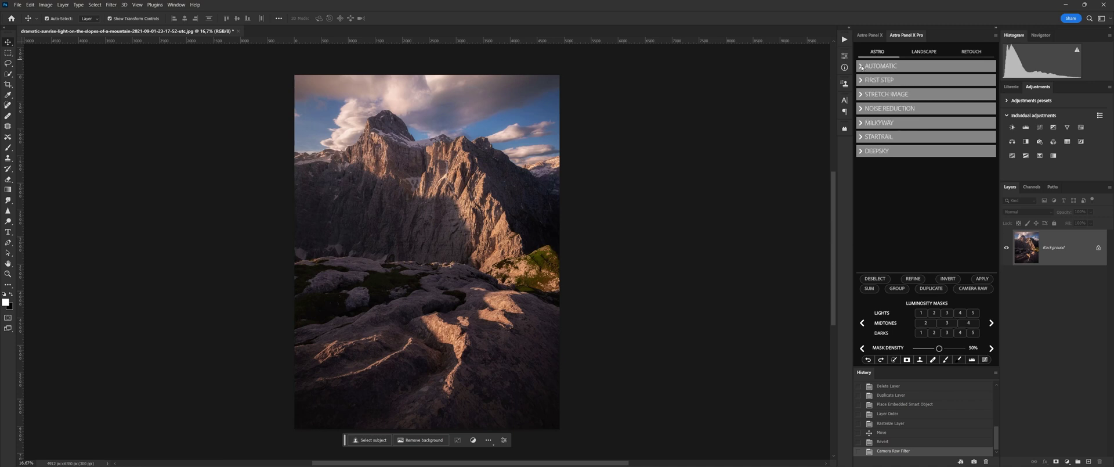
Expand the First Step, Stretch Image, Noise Reduction, Milkyway, Startrail and Deepsky sections.
click(862, 68)
click(862, 106)
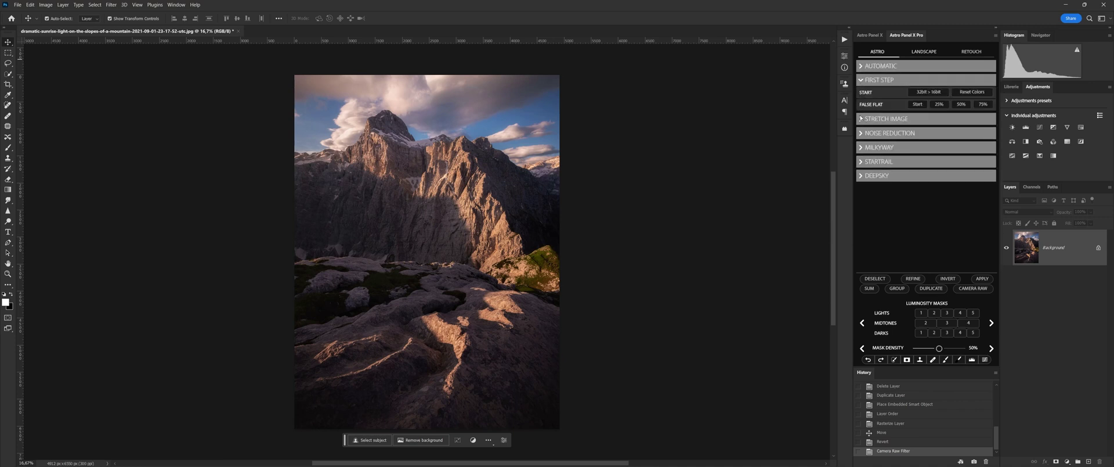
click(861, 121)
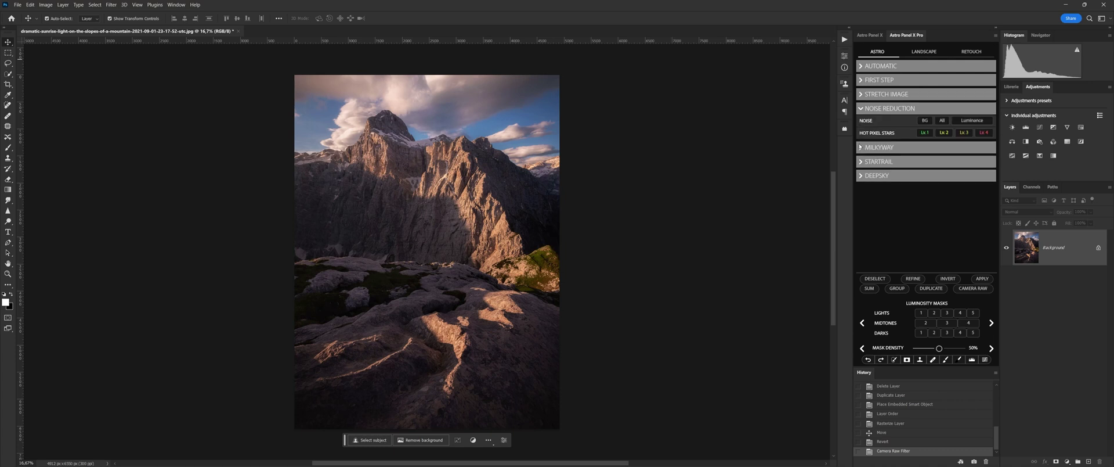
click(861, 147)
click(863, 196)
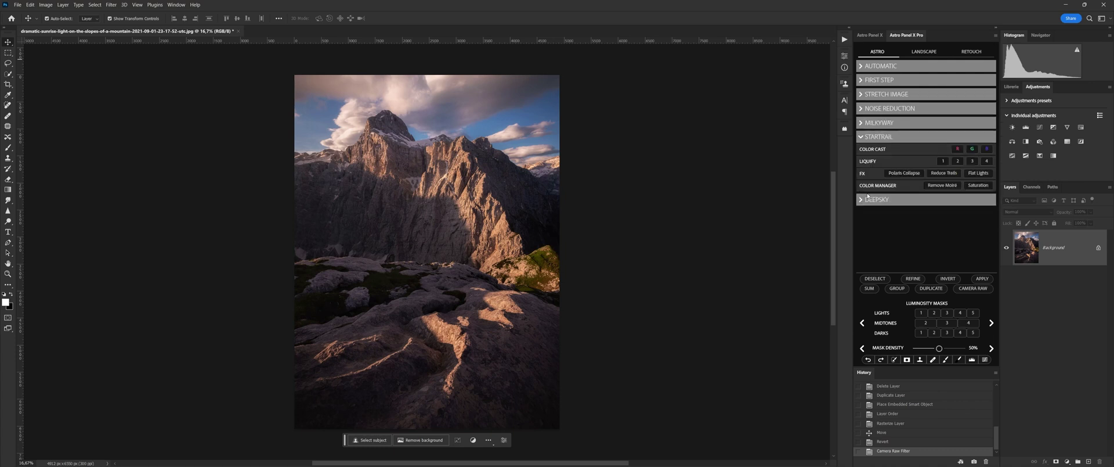
click(861, 200)
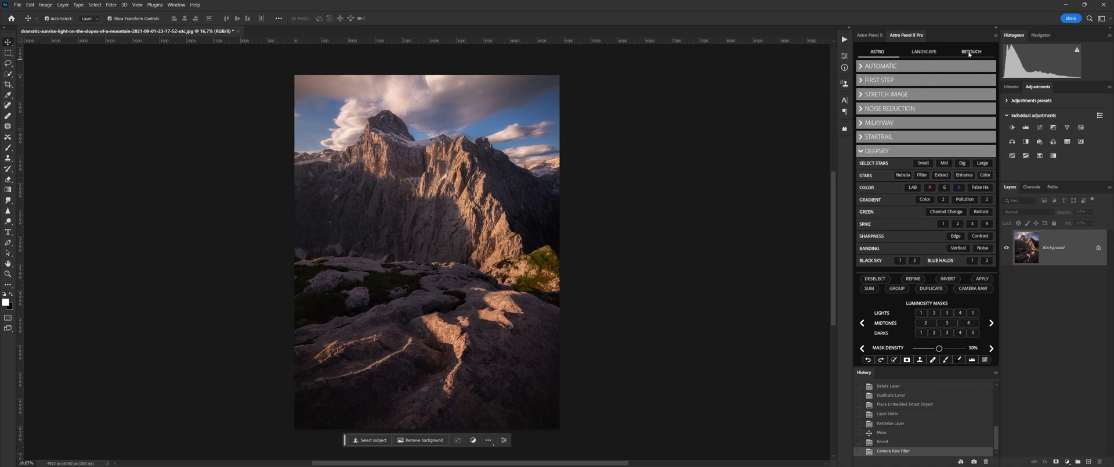
On the Retouch tab, expand Skin, Mouth, Defects, Eyes, Makeup, Retouch Effects and Mood, then reopen Skin.
click(970, 52)
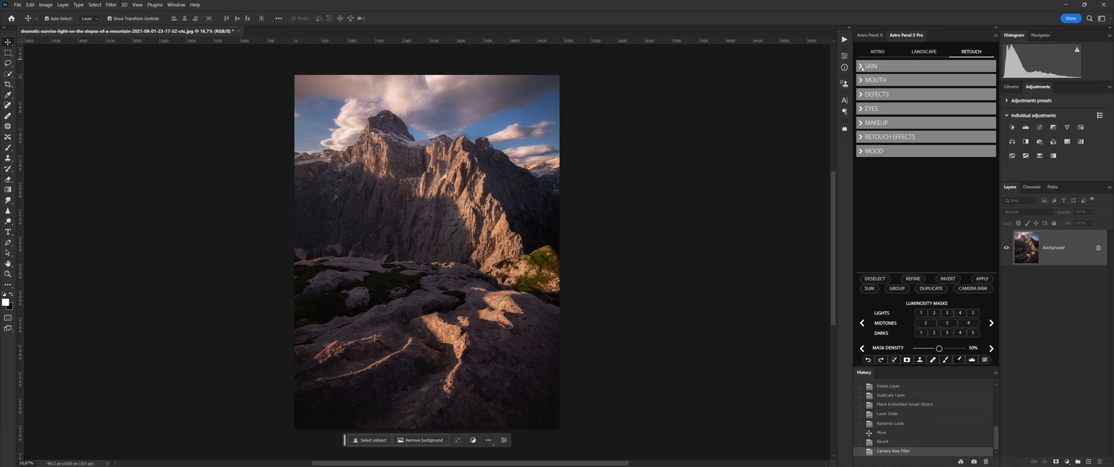
click(863, 67)
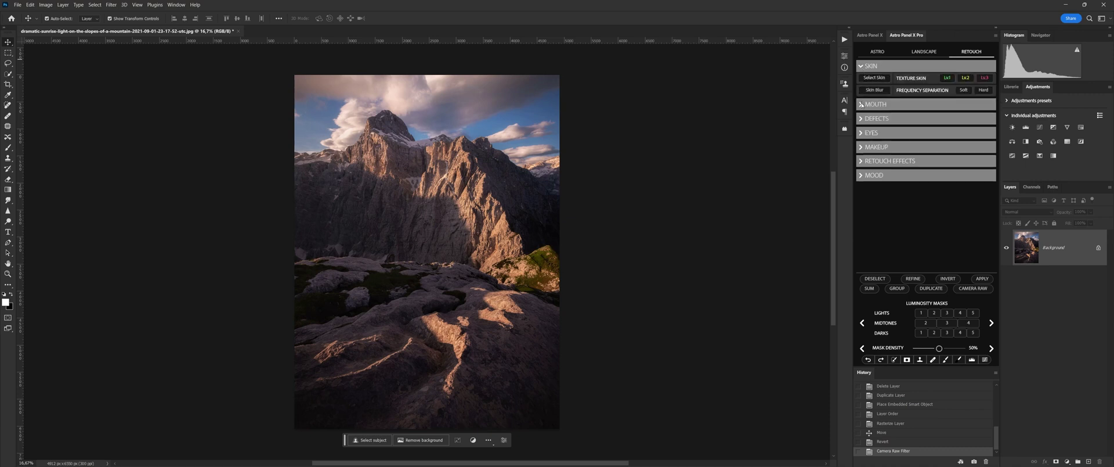
click(862, 105)
click(863, 107)
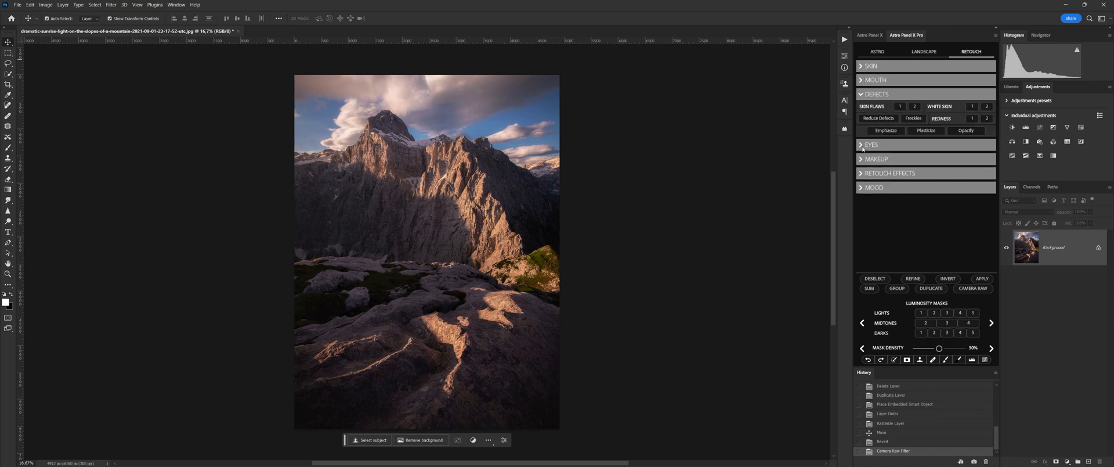
click(863, 145)
click(862, 147)
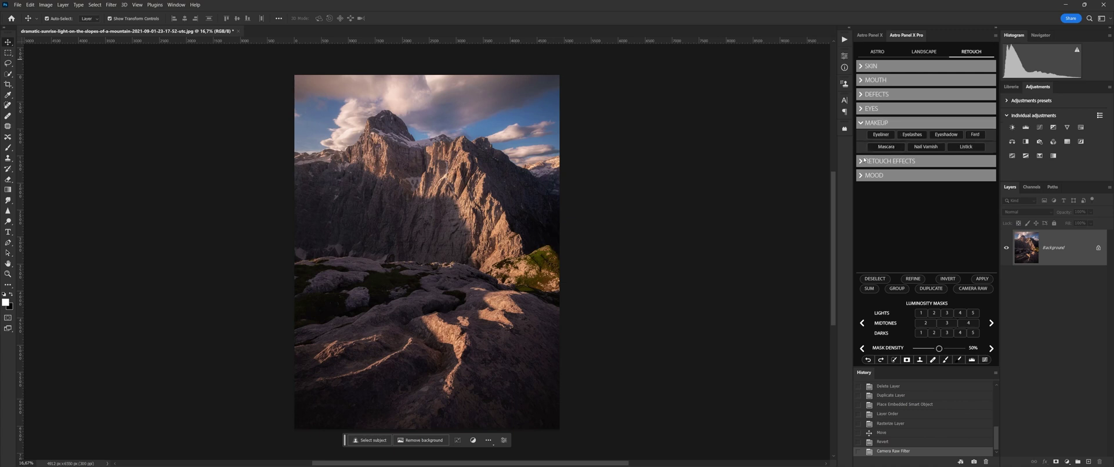
click(863, 162)
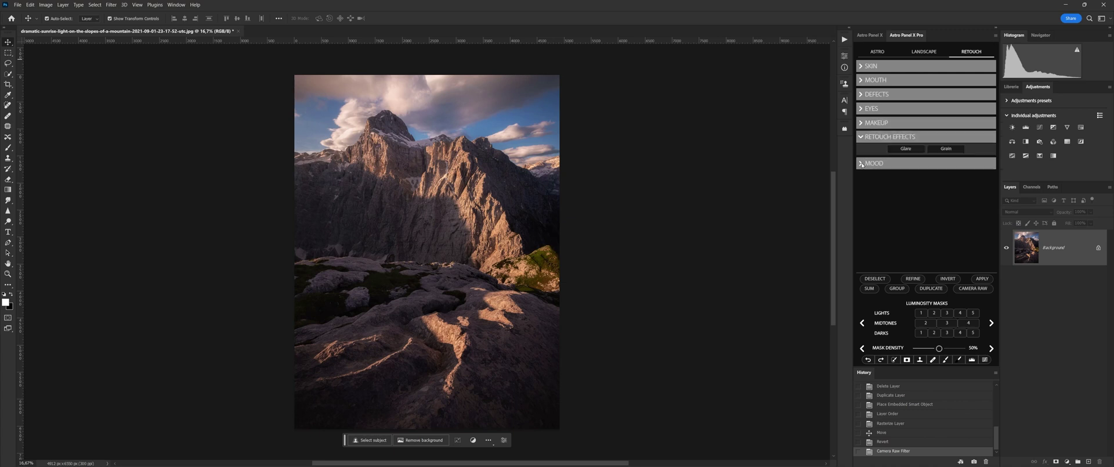
click(862, 164)
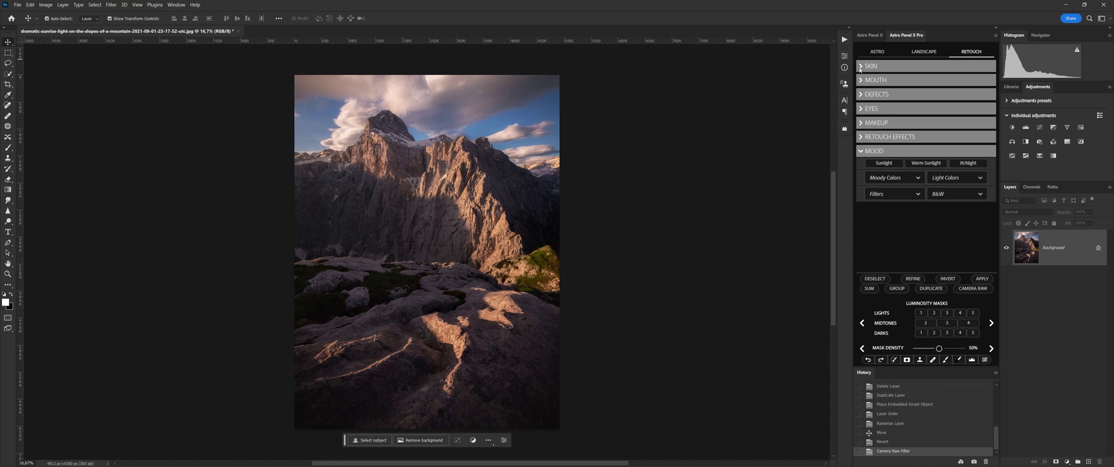
click(863, 66)
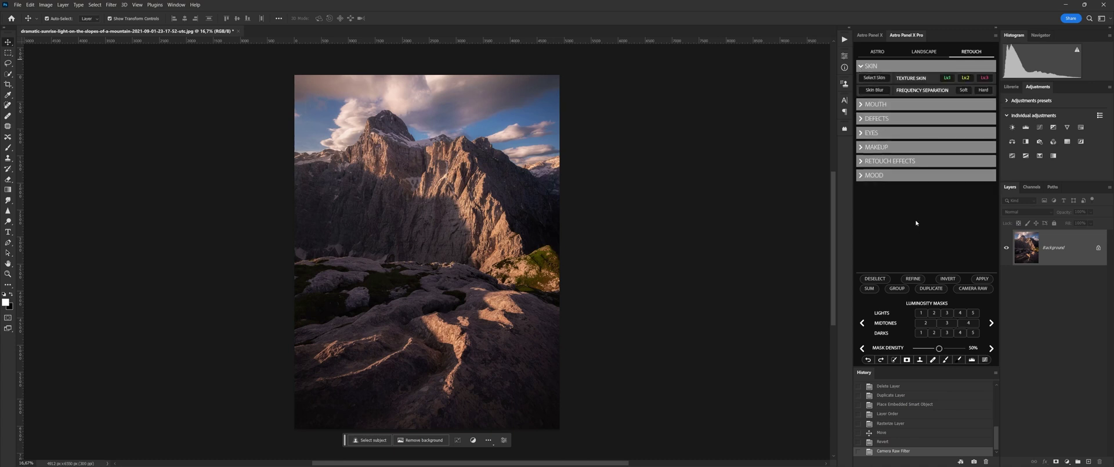
Preview the Lights 1, 3 and 5 luminosity masks, then deselect to show the photo.
click(921, 312)
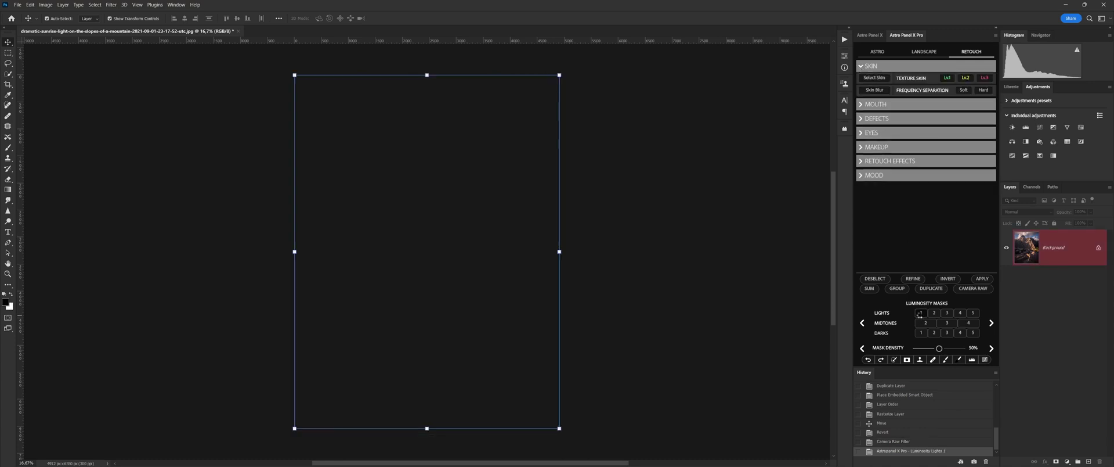
click(946, 314)
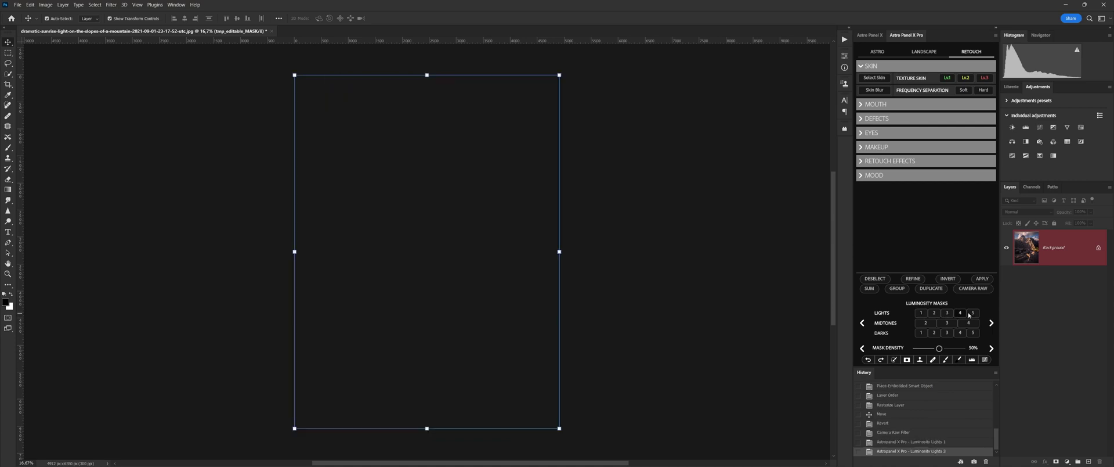
click(971, 312)
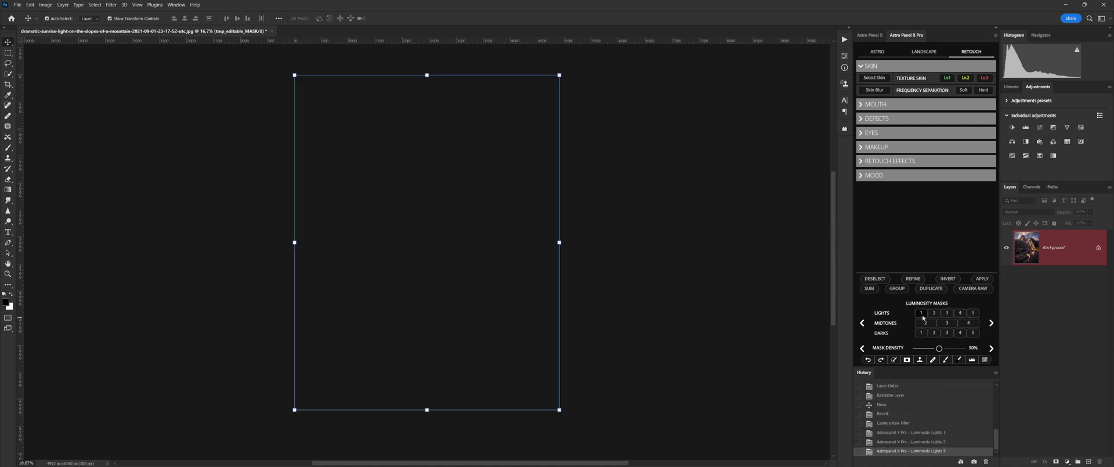
click(875, 279)
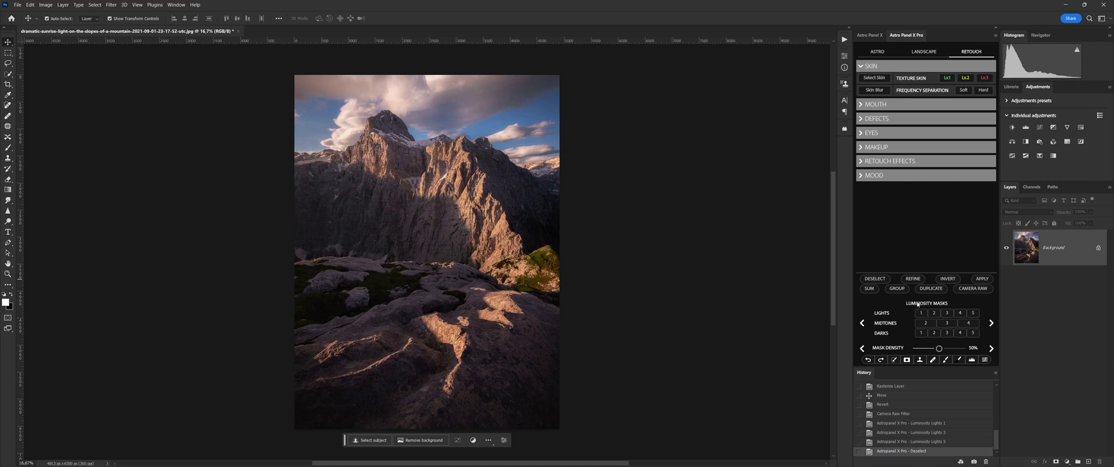
In Color Tones Masks, preview the Warm and Cold masks, then deselect.
click(992, 324)
click(991, 323)
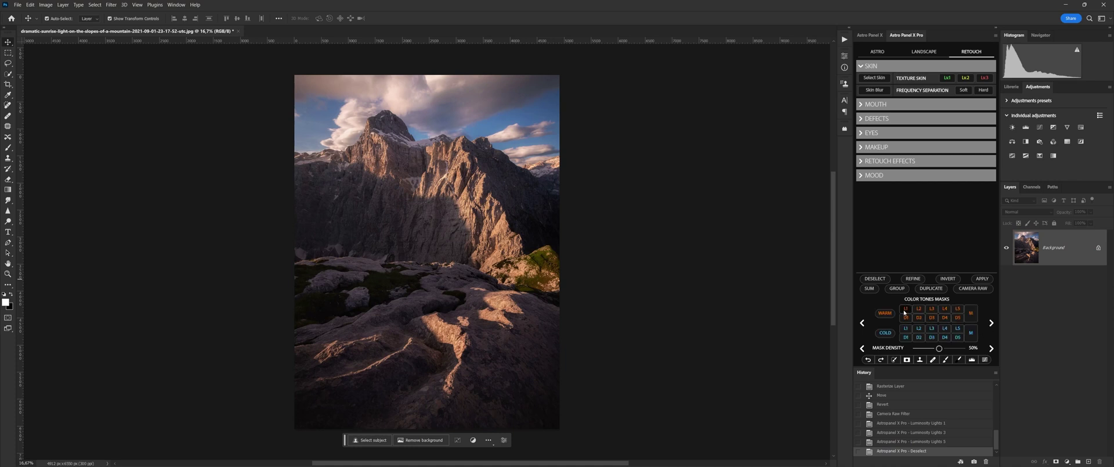
click(885, 314)
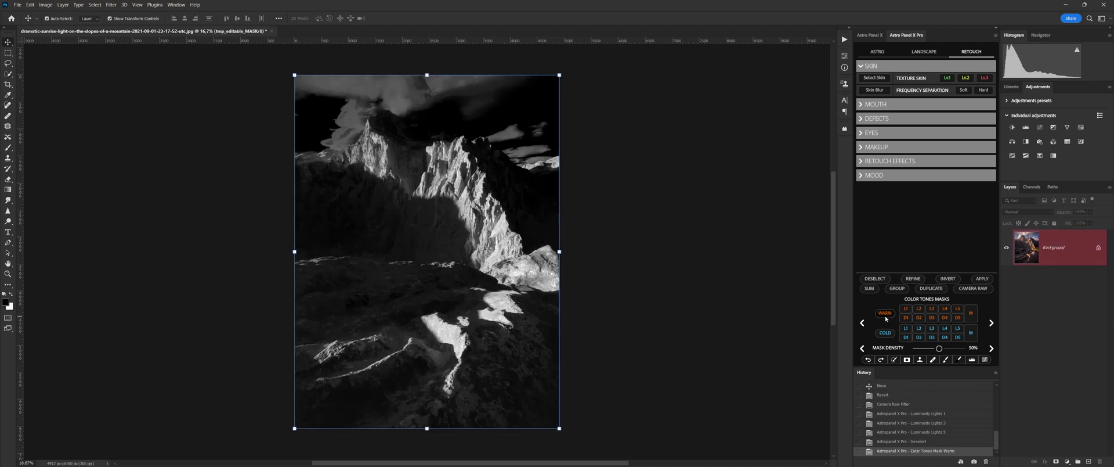
click(884, 333)
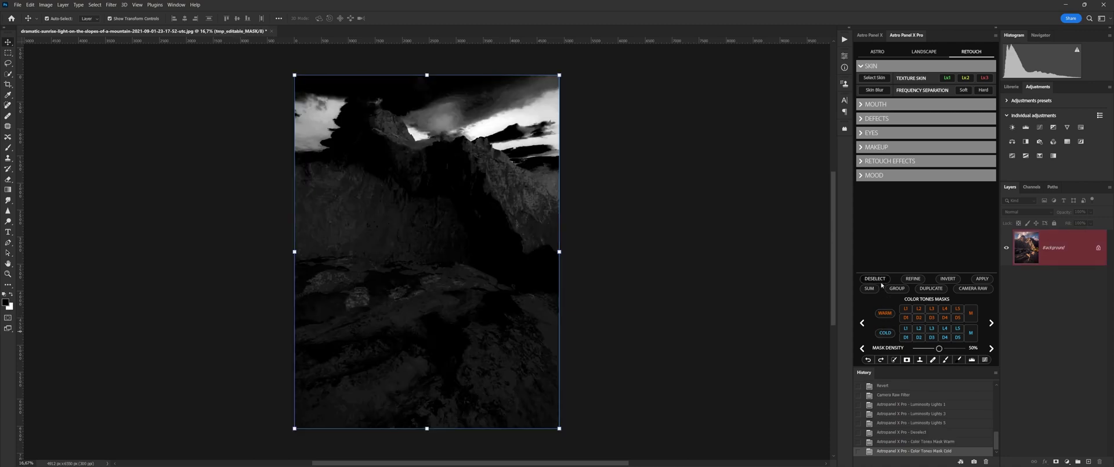
click(875, 278)
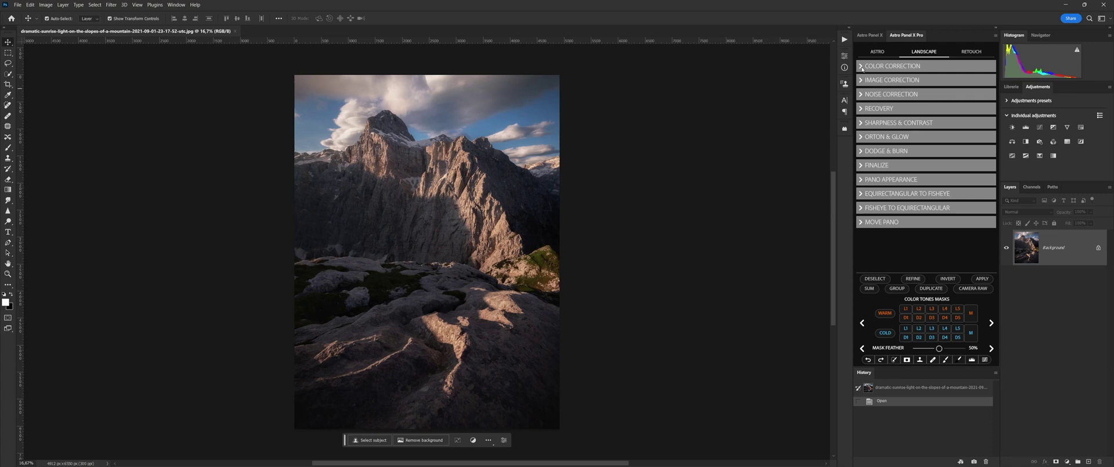
Apply Color Correction's White Balance, Auto Color and Tone corrections to the mountain photo.
click(862, 67)
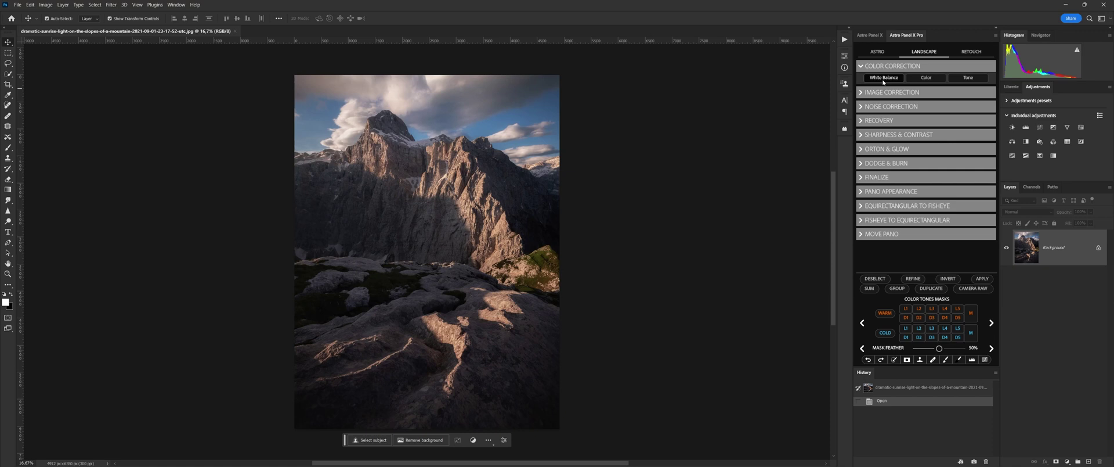
click(884, 80)
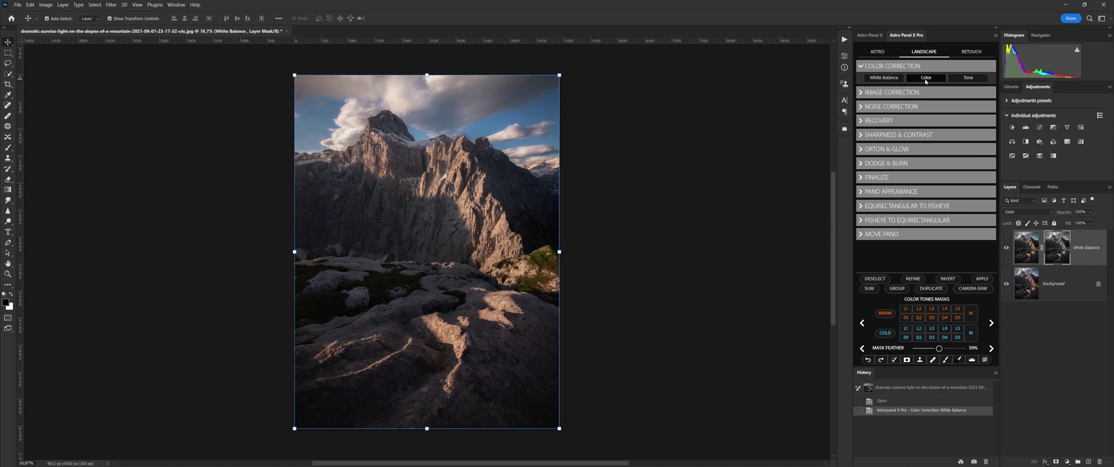
click(926, 78)
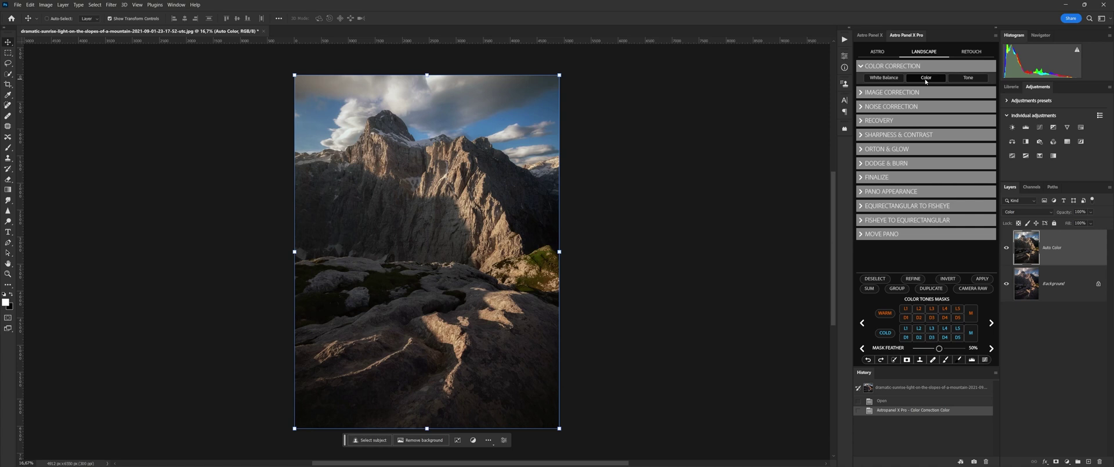
click(977, 78)
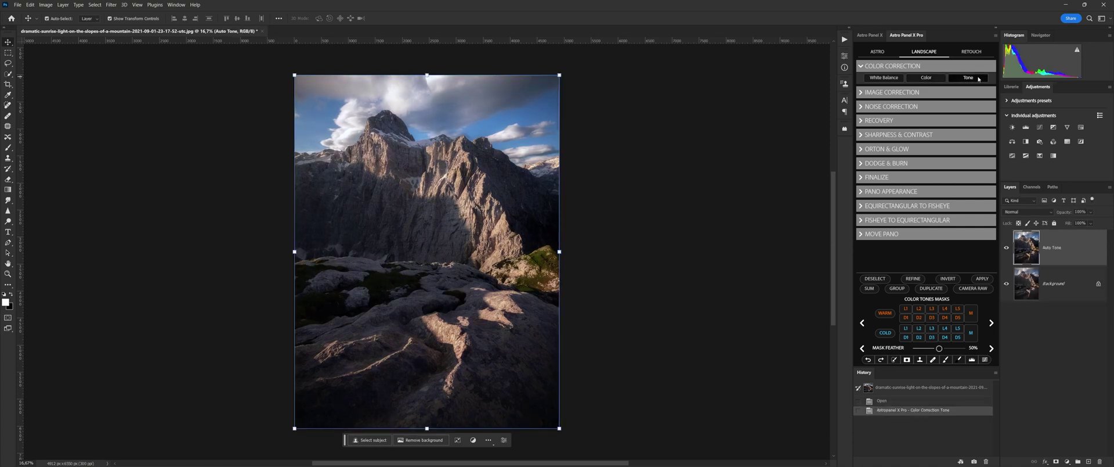
Undo the tone, try Haze and Aberration corrections (each undone), then apply Banding correction.
key(ctrl+z)
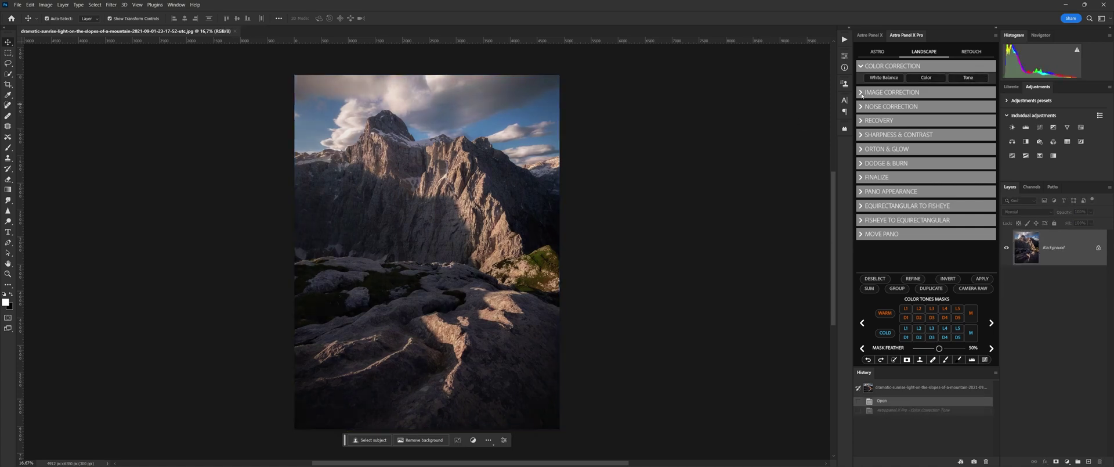
click(862, 94)
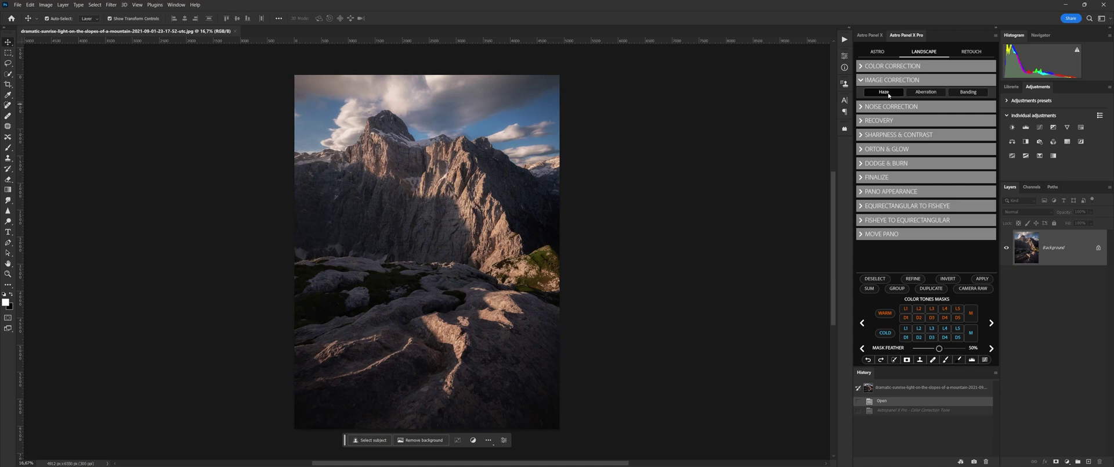
click(884, 92)
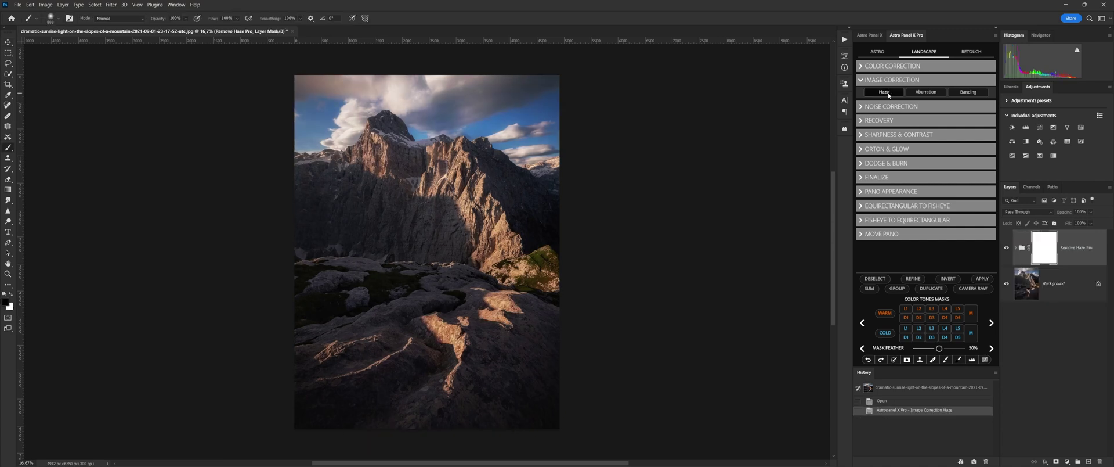
key(ctrl+z)
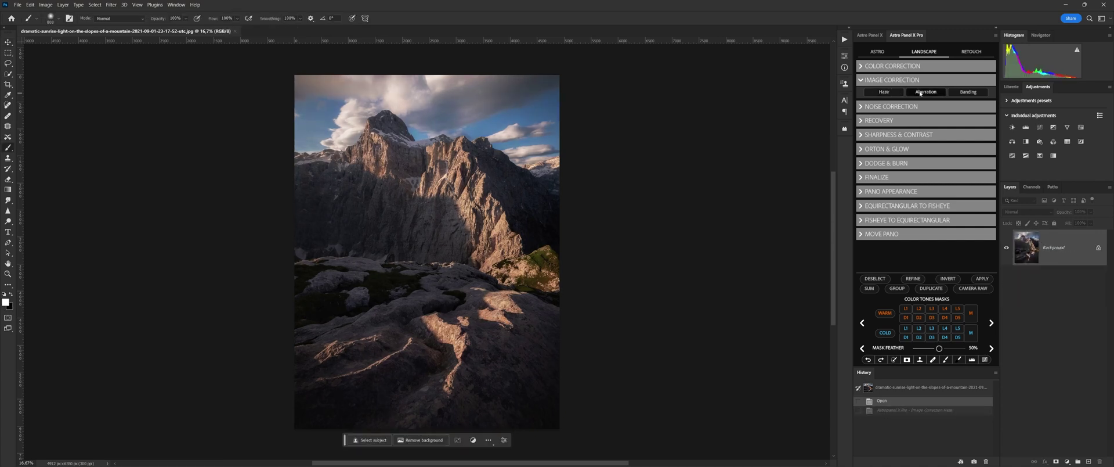
click(926, 92)
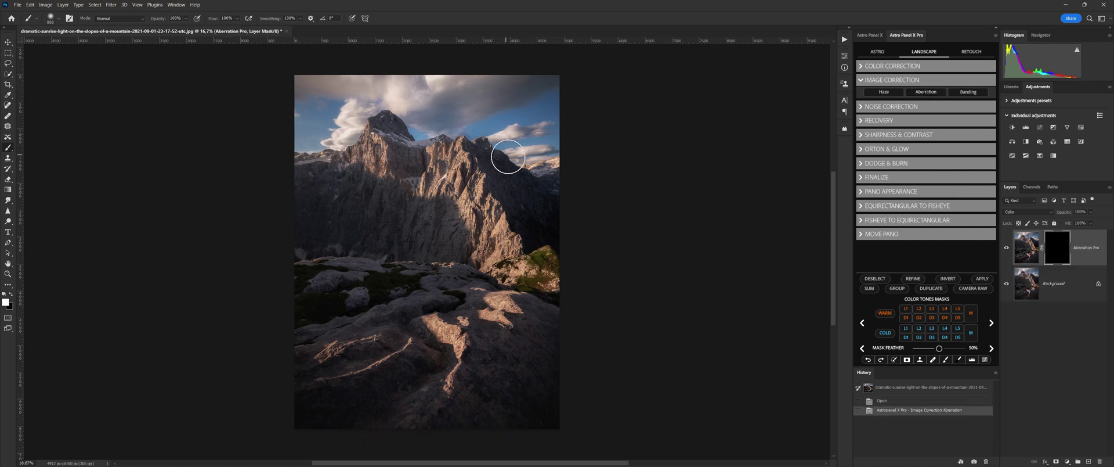
key(ctrl+z)
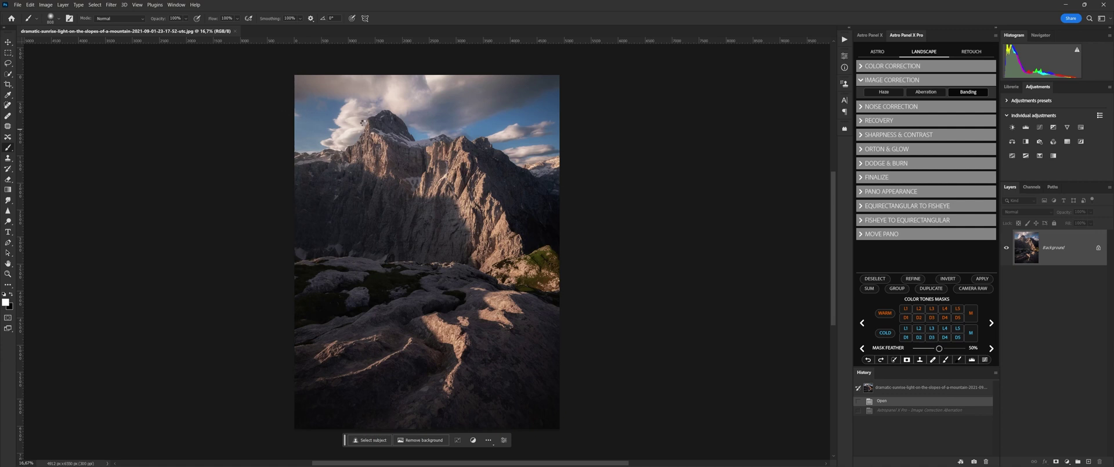
click(916, 107)
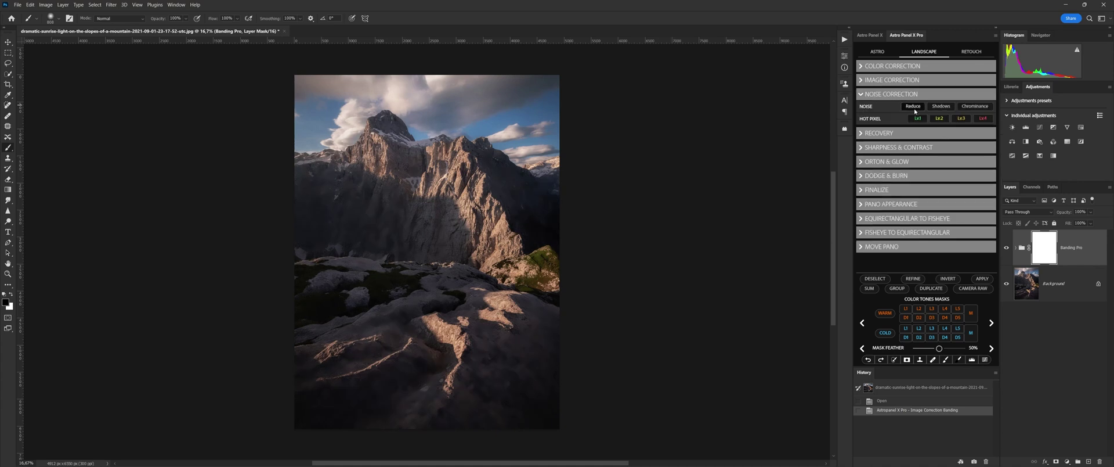
Undo Banding, run Noise Reduce, Shadows and Chrominance, then revert the file with F12.
key(ctrl+z)
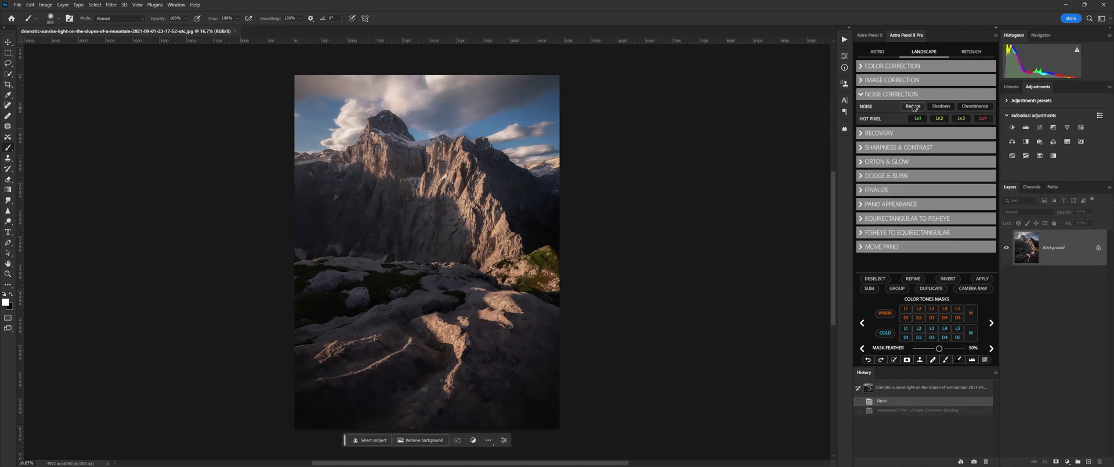
click(914, 107)
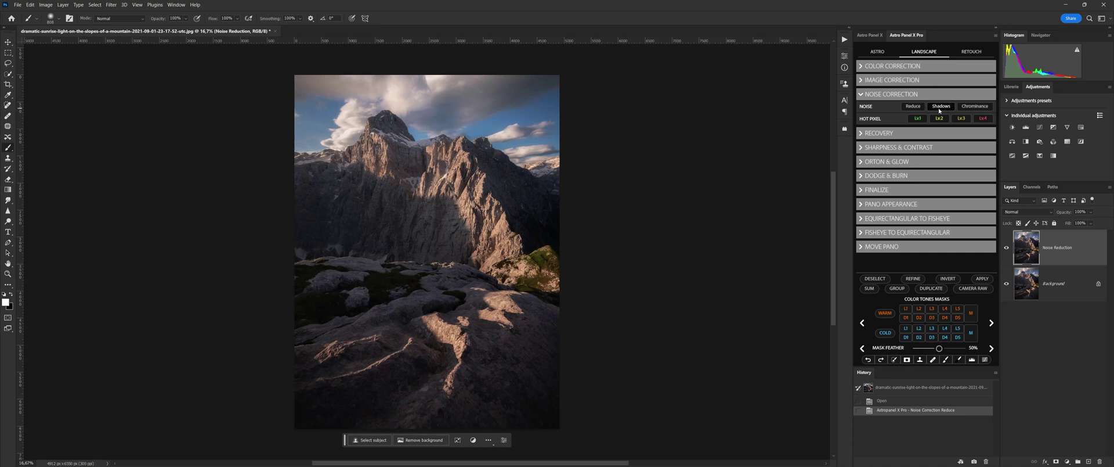
click(940, 108)
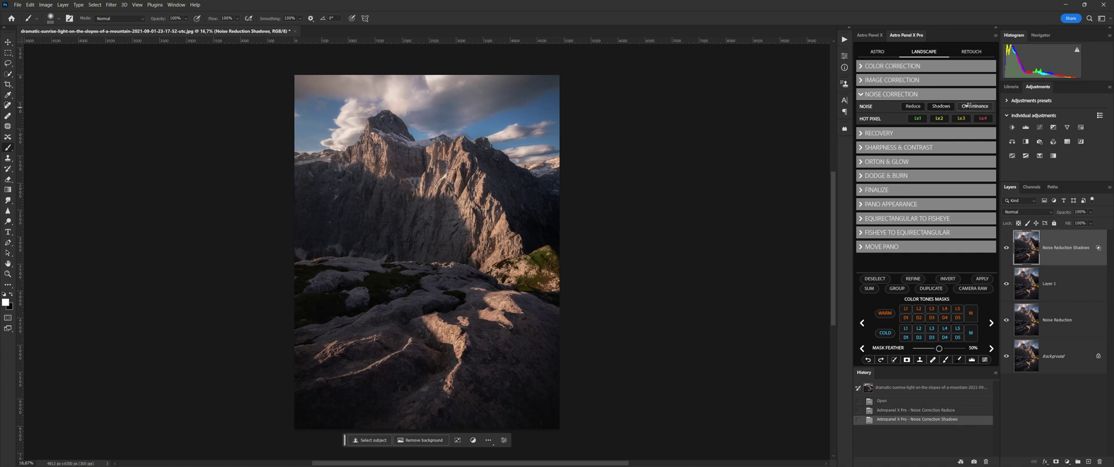
click(968, 106)
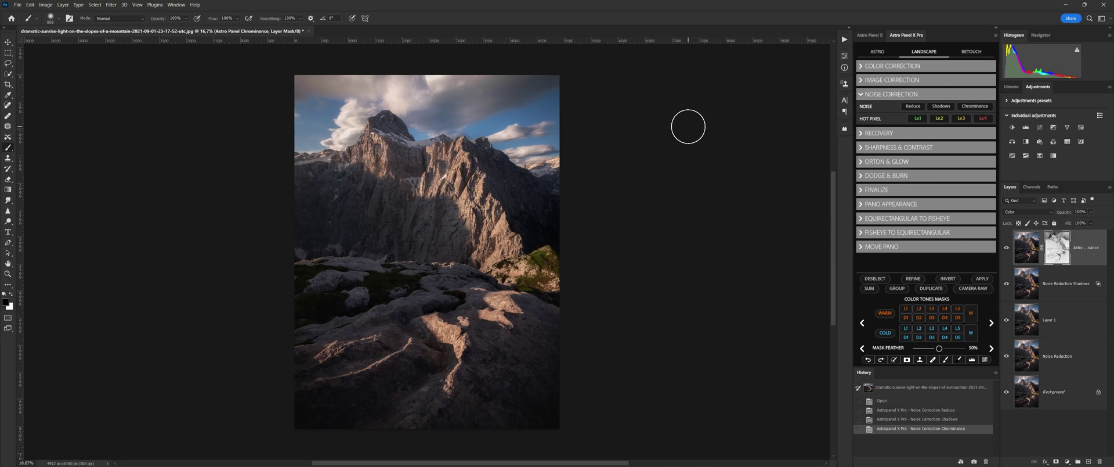
key(F12)
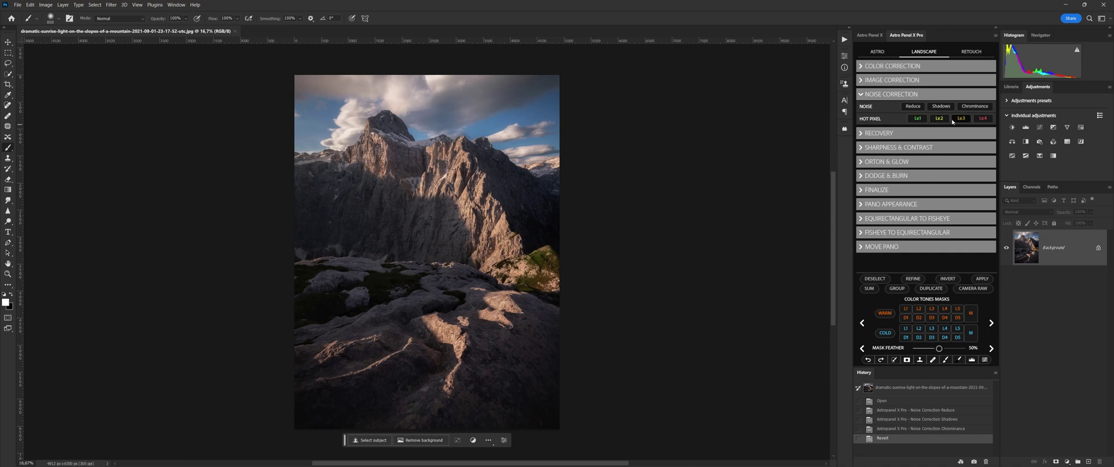
Try Lab Pro and Boost sharpening from Sharpness & Contrast, reverting each.
click(890, 147)
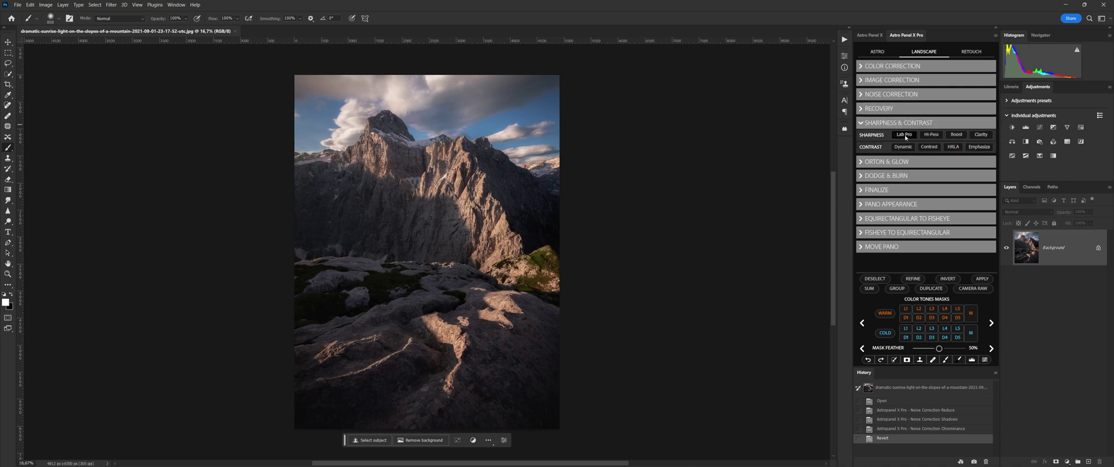
click(911, 138)
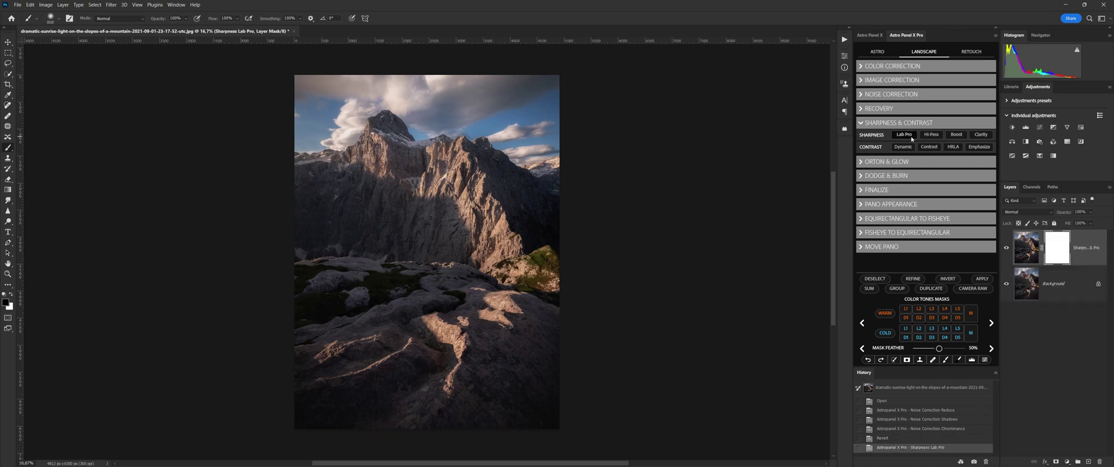
scroll(482, 151, up, 5)
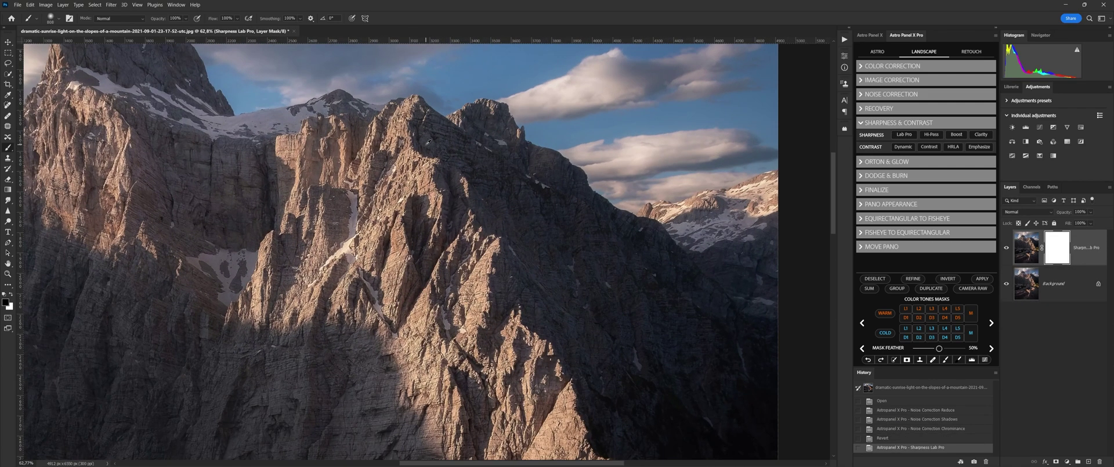
scroll(429, 141, up, 4)
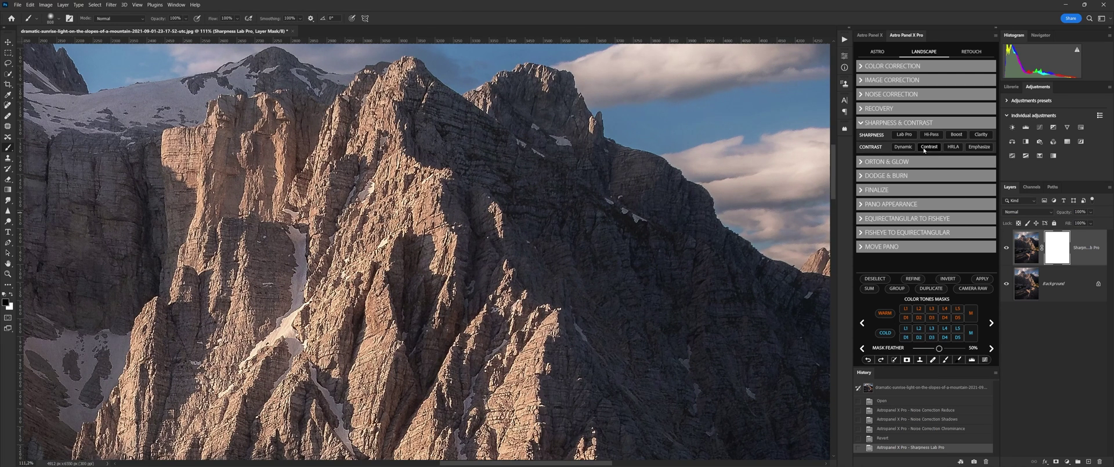
click(938, 135)
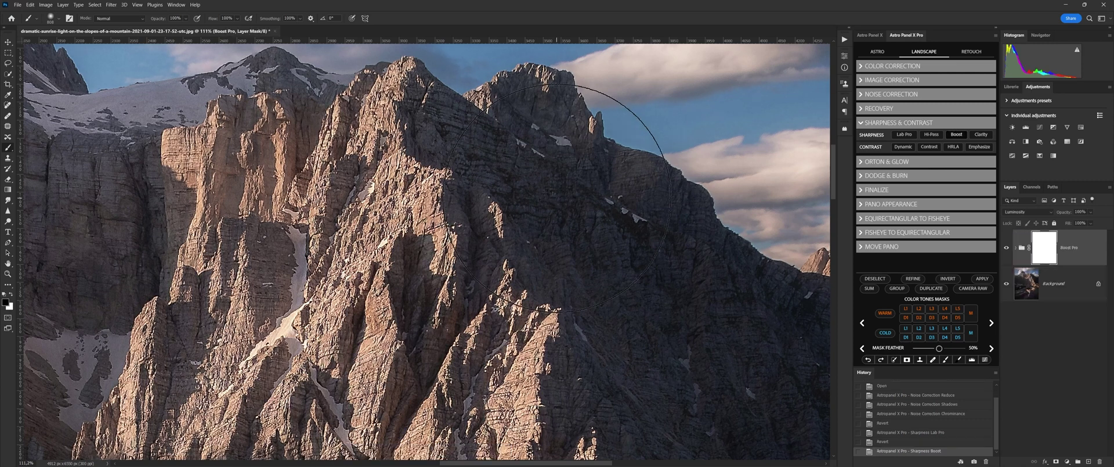
click(957, 134)
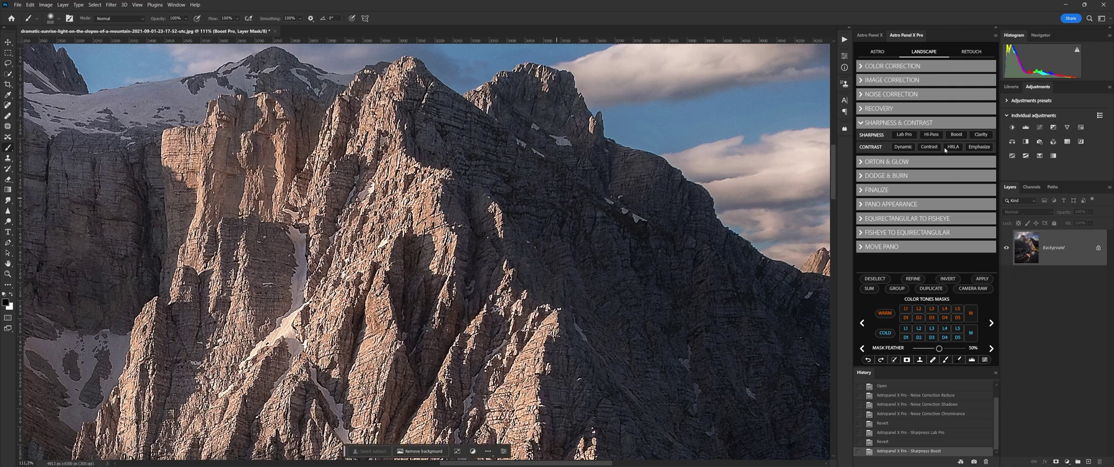
Try Hi-Pass and Clarity, reverting each, then apply Dynamic Contrast and confirm its dialog.
click(930, 134)
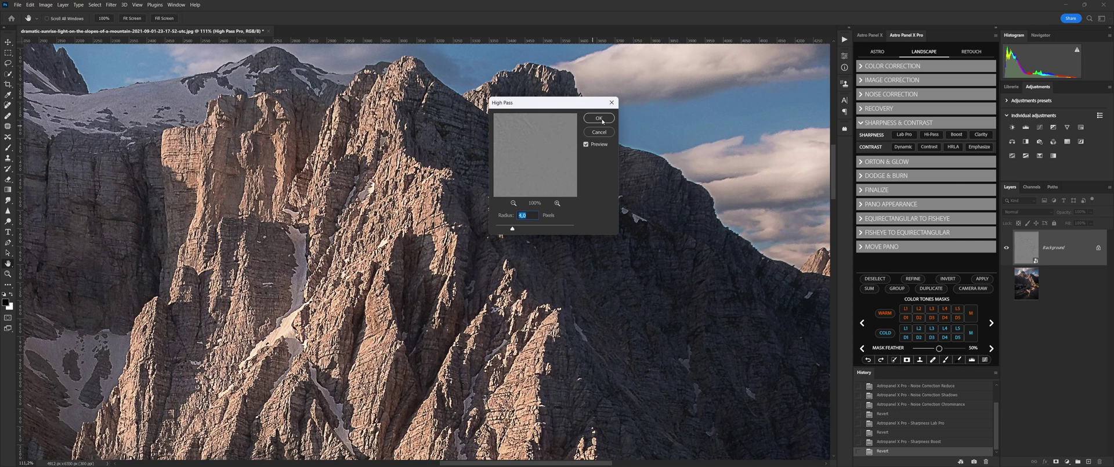
click(601, 113)
click(986, 137)
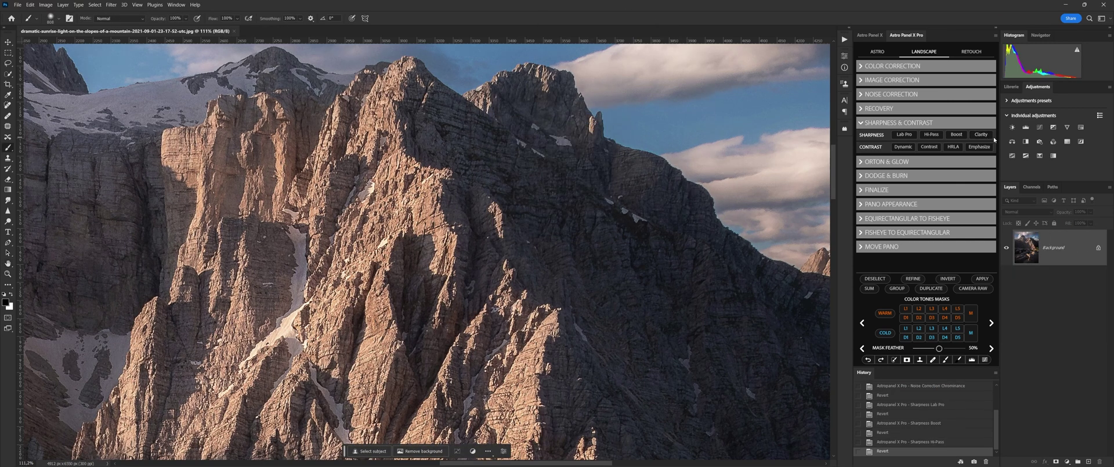
click(982, 135)
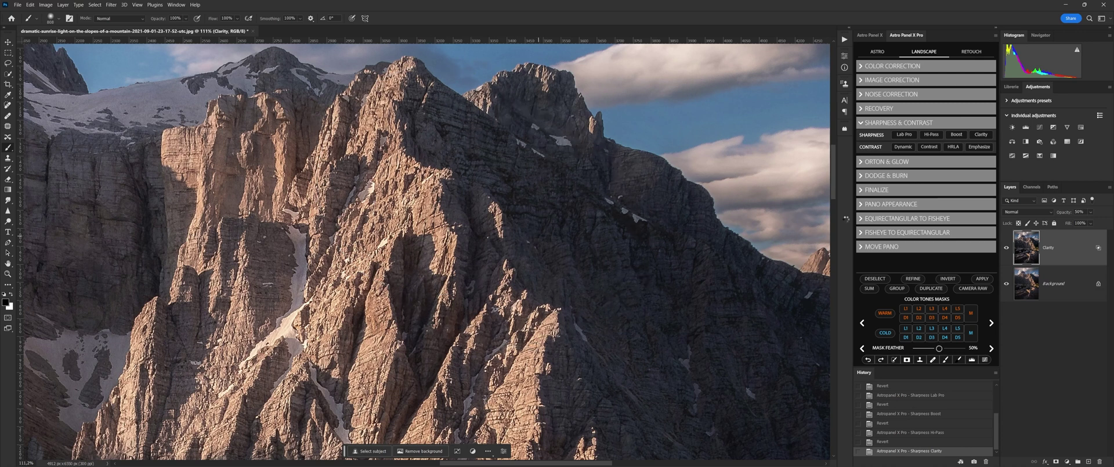
click(904, 147)
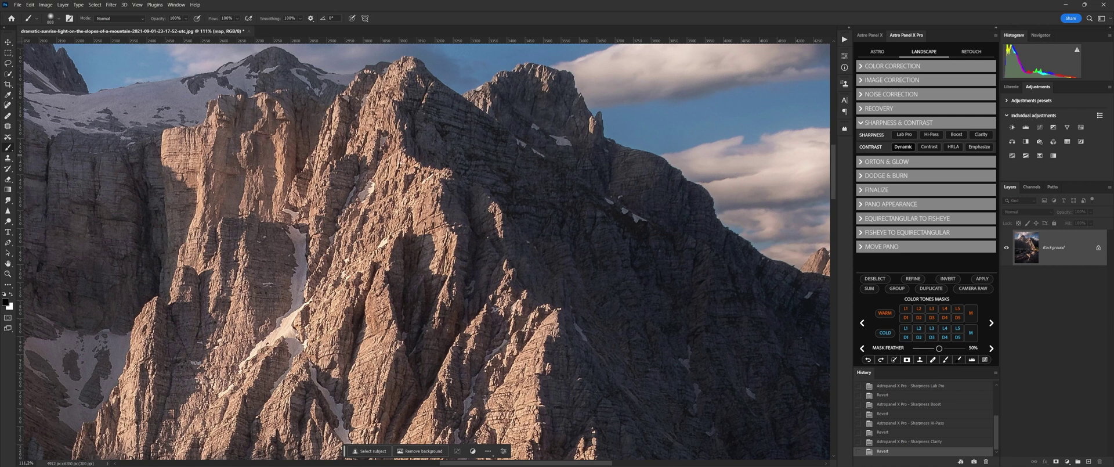
click(604, 108)
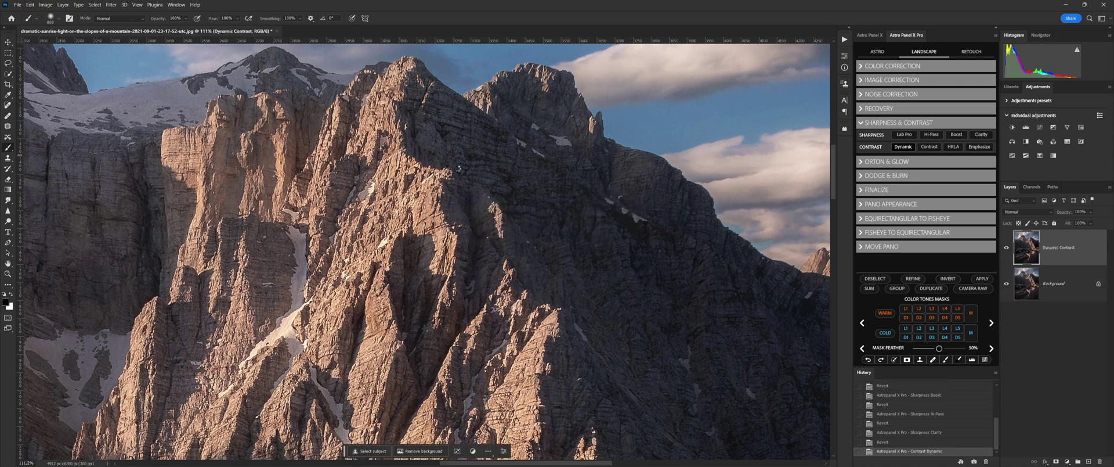
Try Recovery's Shadows and Highlights options, then revert the highlights recovery.
click(929, 109)
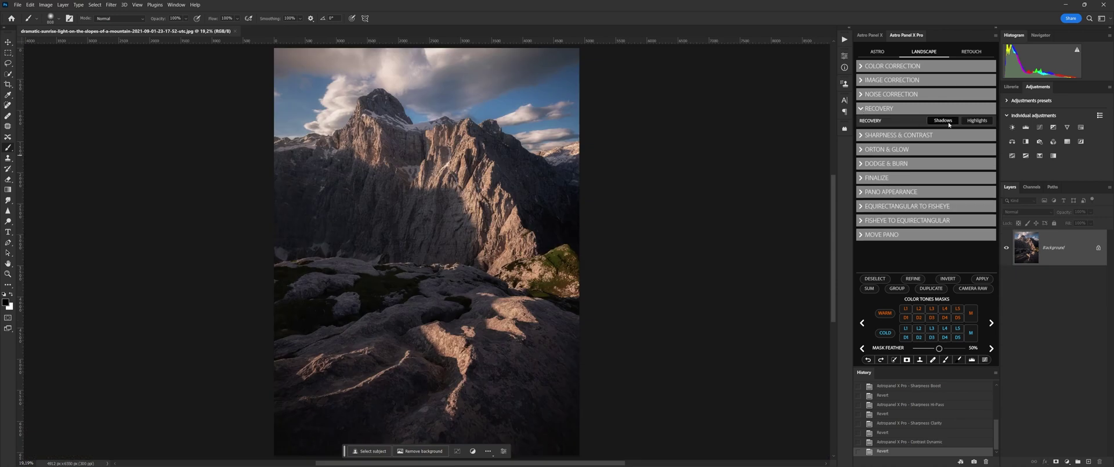
click(949, 121)
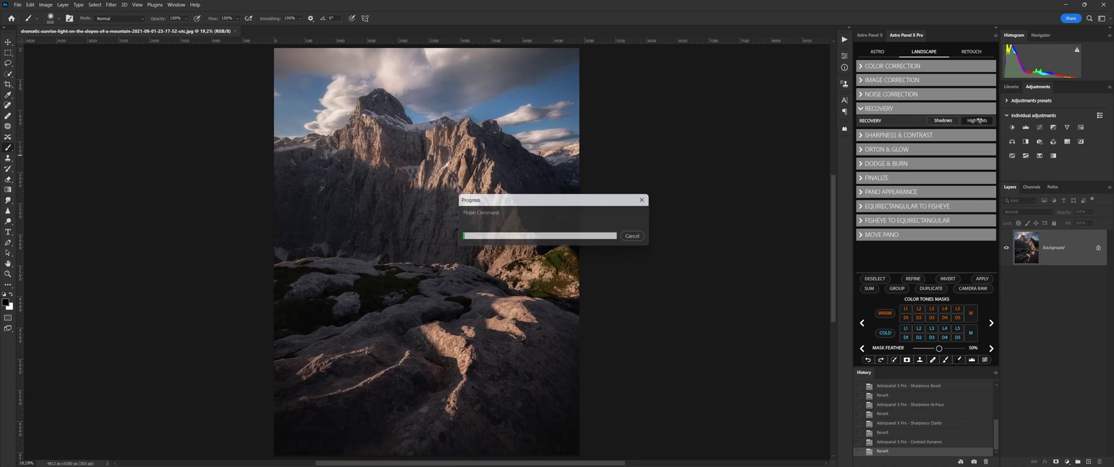
click(979, 121)
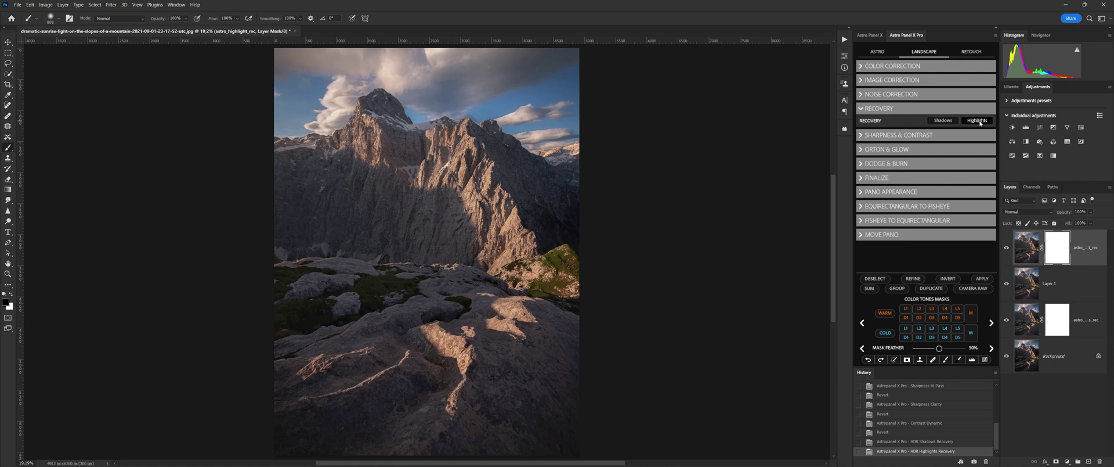
click(861, 151)
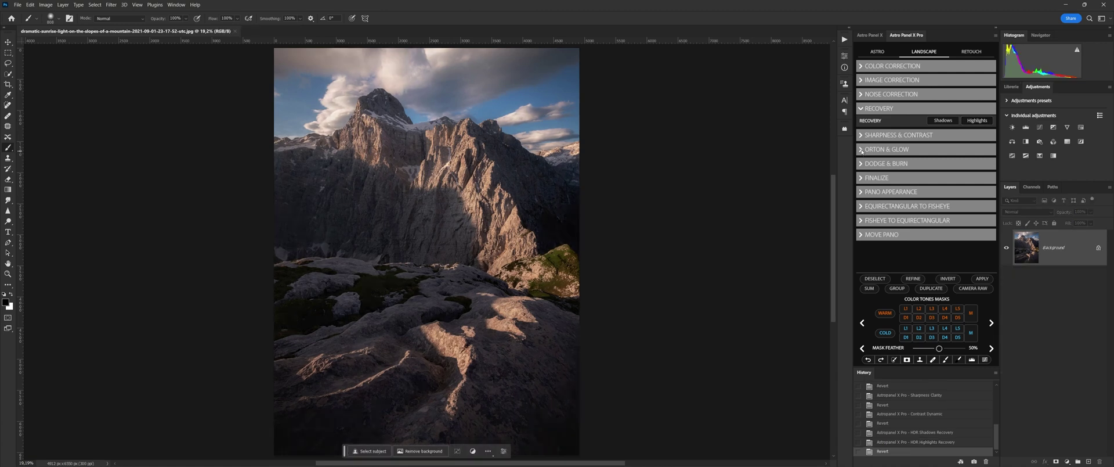
Try the Orton basic, Light, Color and Sharp effects on the mountain photo.
click(862, 150)
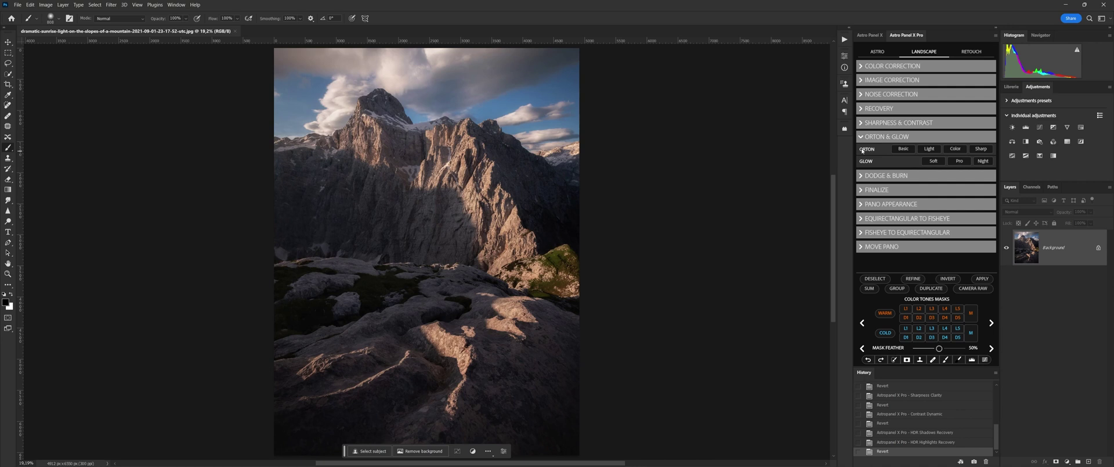
click(903, 149)
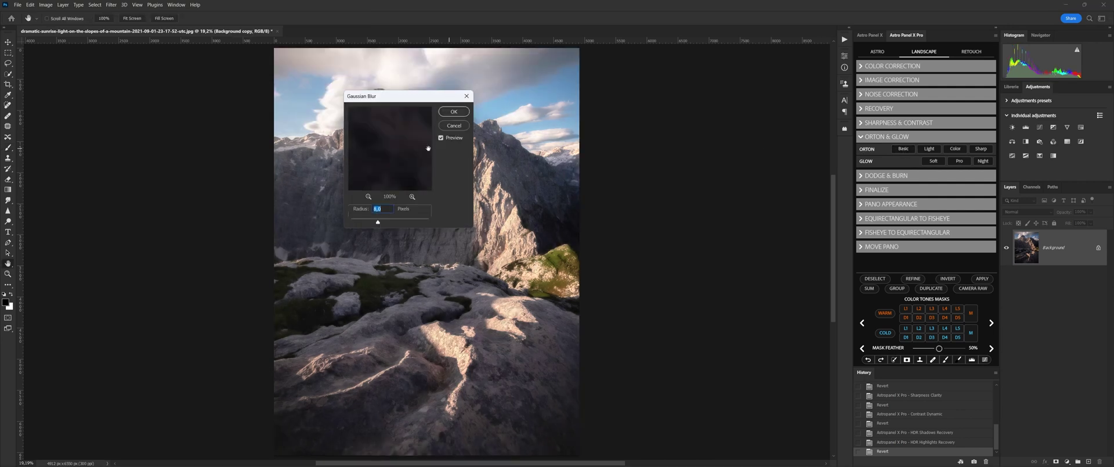
click(930, 149)
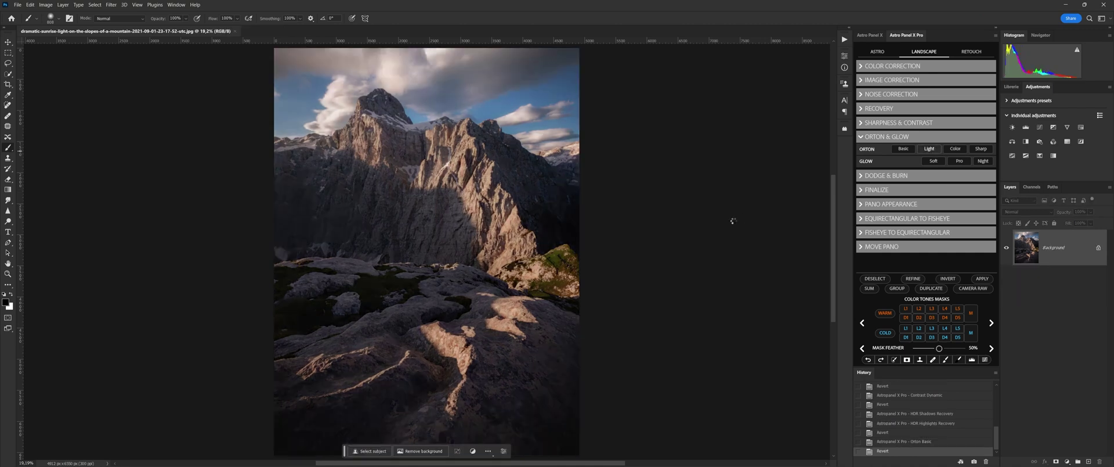
click(952, 149)
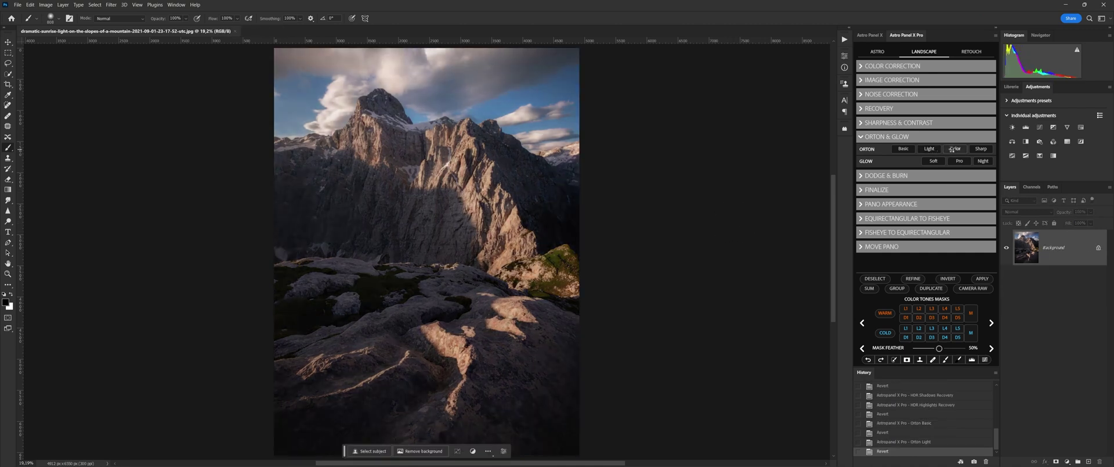
click(953, 148)
click(980, 150)
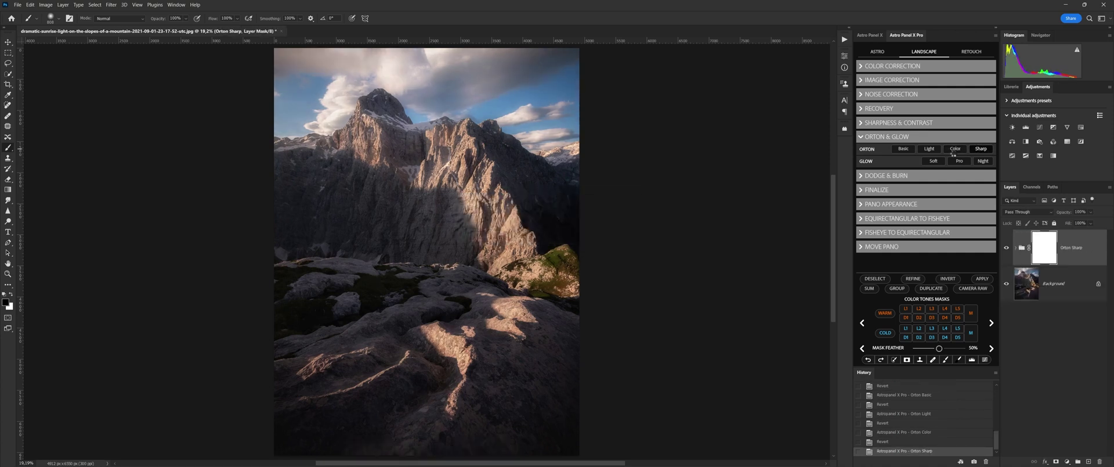
Try Soft glow (confirming the blur), Pro and Night glow, then revert to the original.
click(932, 162)
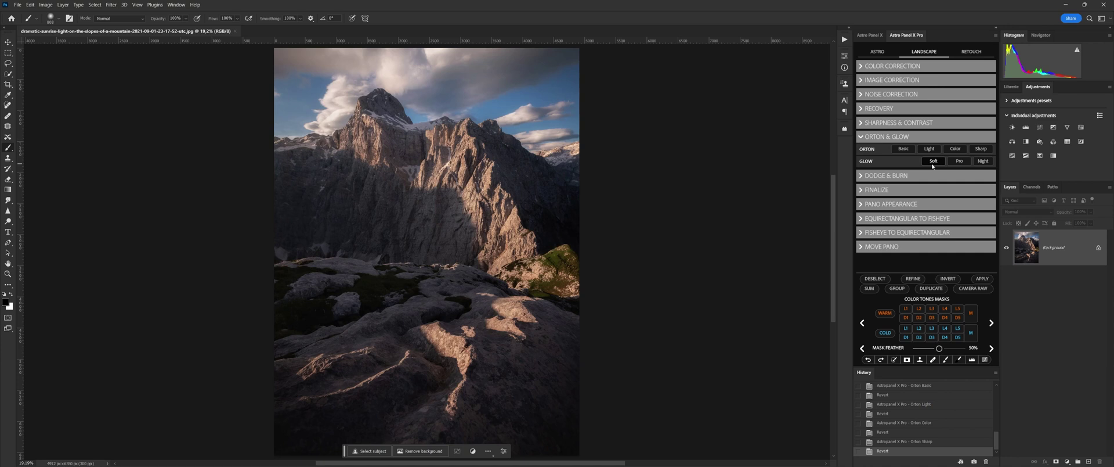
click(451, 115)
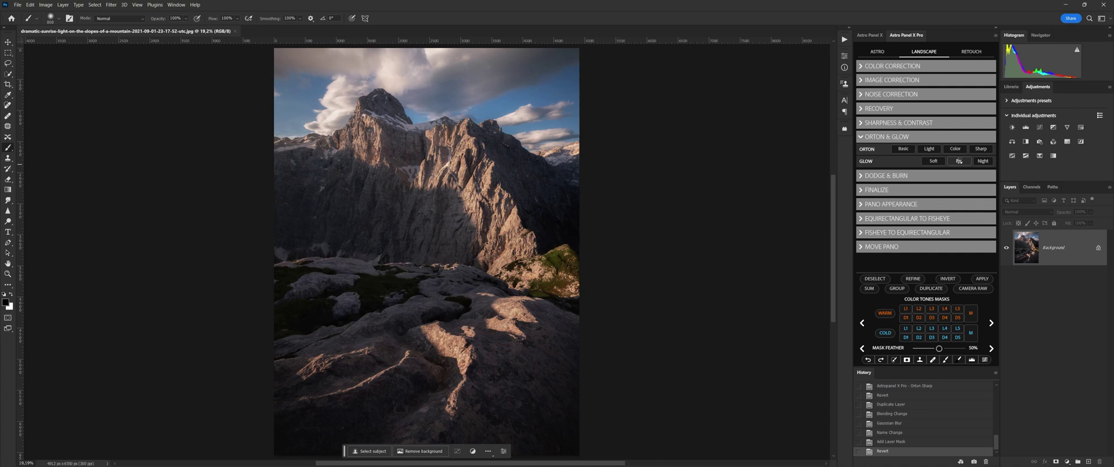
click(959, 161)
click(981, 160)
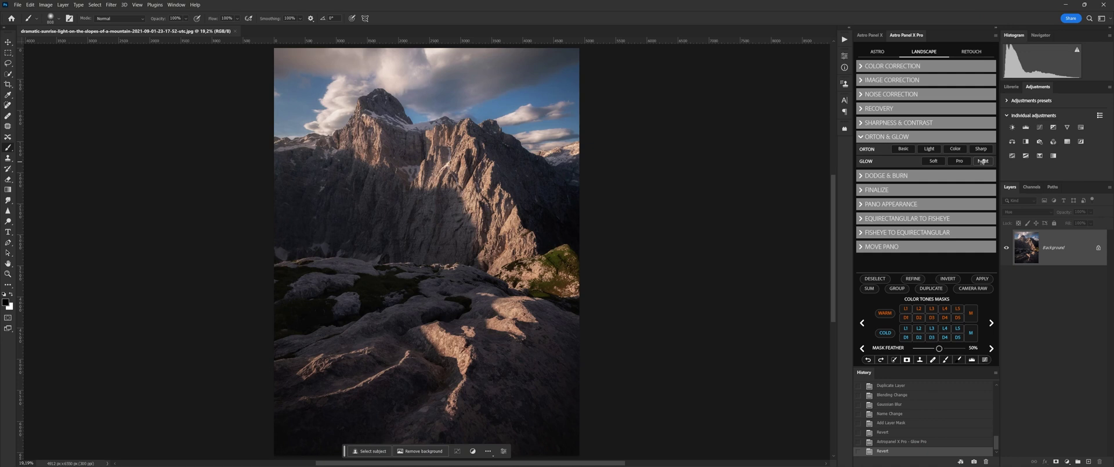
click(982, 160)
click(886, 175)
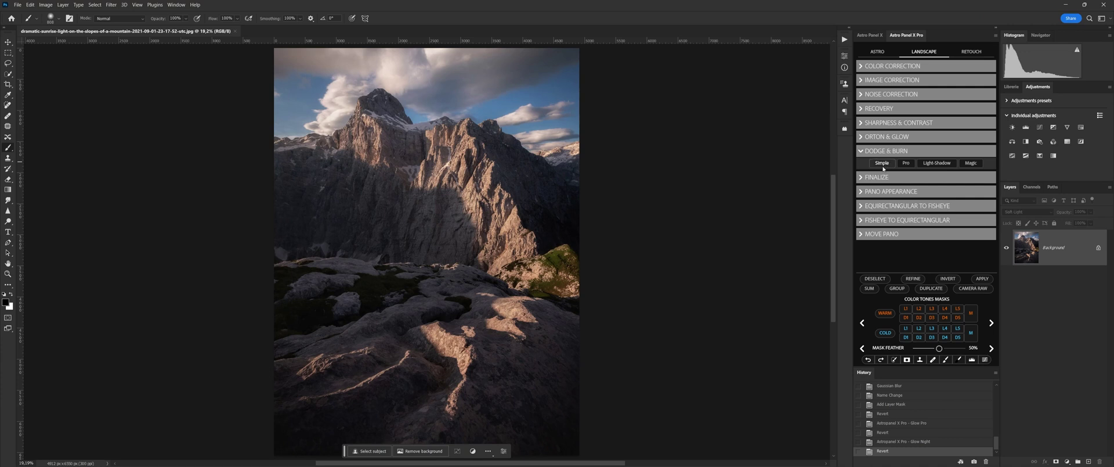
Use Simple dodge and burn to darken the summit ridge and brighten the sky, then revert.
click(882, 164)
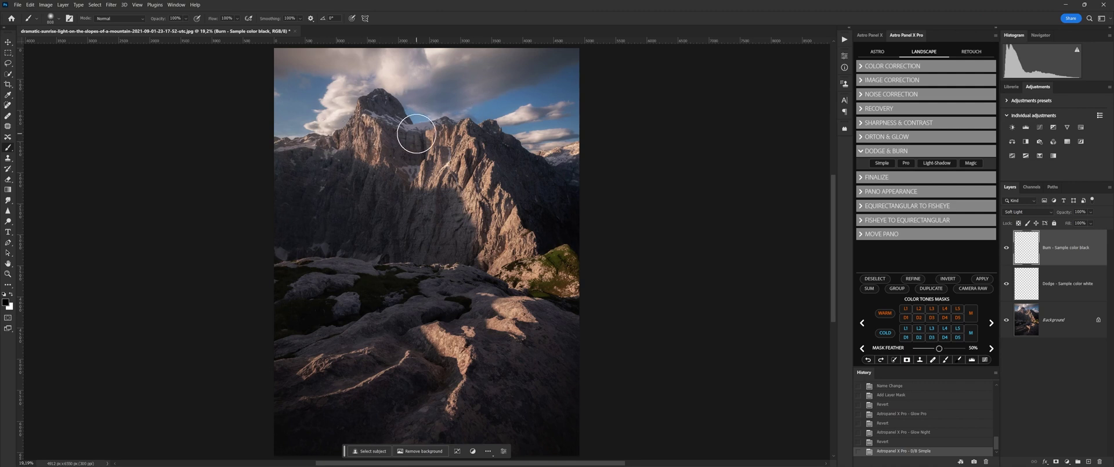
mouse_move(416, 118)
mouse_down()
mouse_move(409, 108)
mouse_move(366, 117)
mouse_move(427, 152)
mouse_move(380, 160)
mouse_move(365, 198)
mouse_move(386, 209)
mouse_up()
key(x)
mouse_move(449, 130)
mouse_down()
mouse_move(460, 106)
mouse_move(451, 111)
mouse_move(597, 119)
mouse_move(539, 143)
mouse_move(585, 142)
mouse_move(552, 155)
mouse_up()
key(F12)
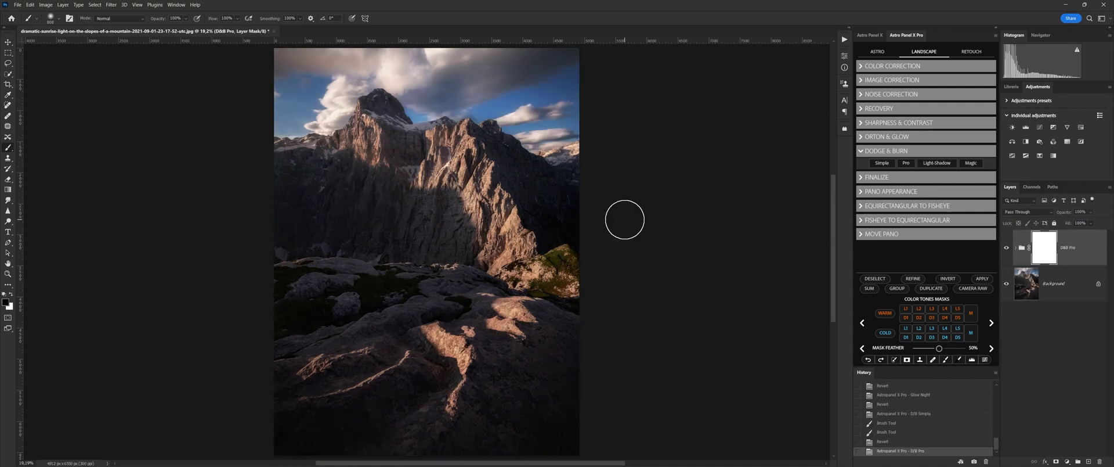
Compare Pro and Light-Shadow dodge and burn by toggling their groups, revert, then run Magic.
click(1007, 247)
click(1006, 248)
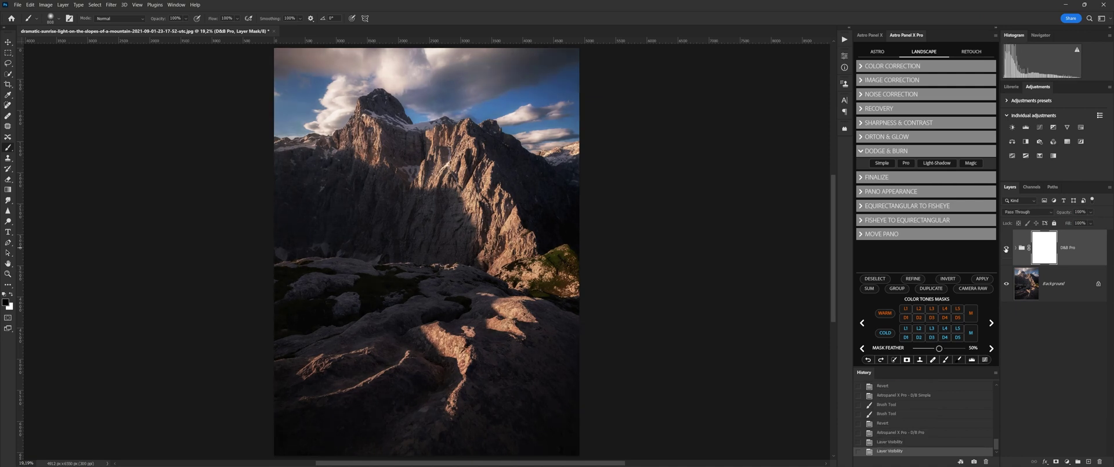
click(937, 163)
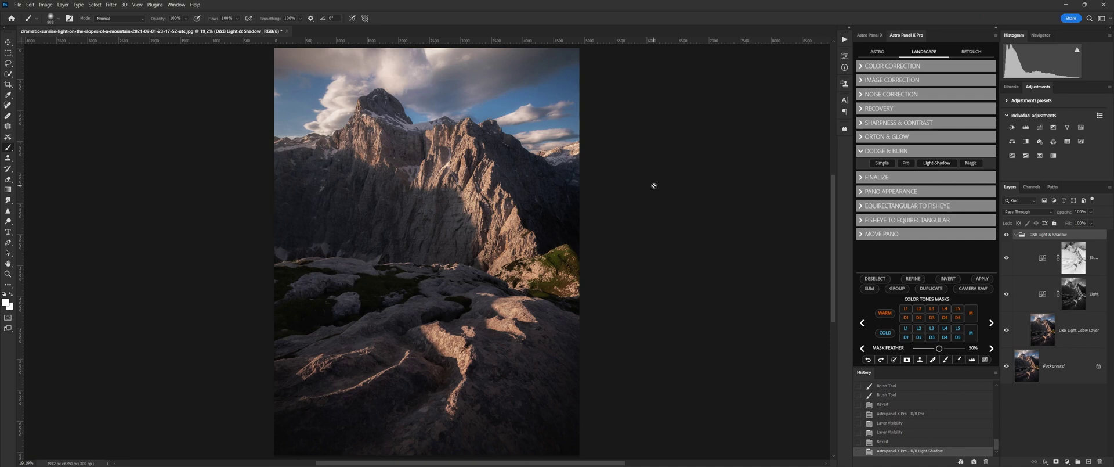
click(1007, 234)
click(1006, 235)
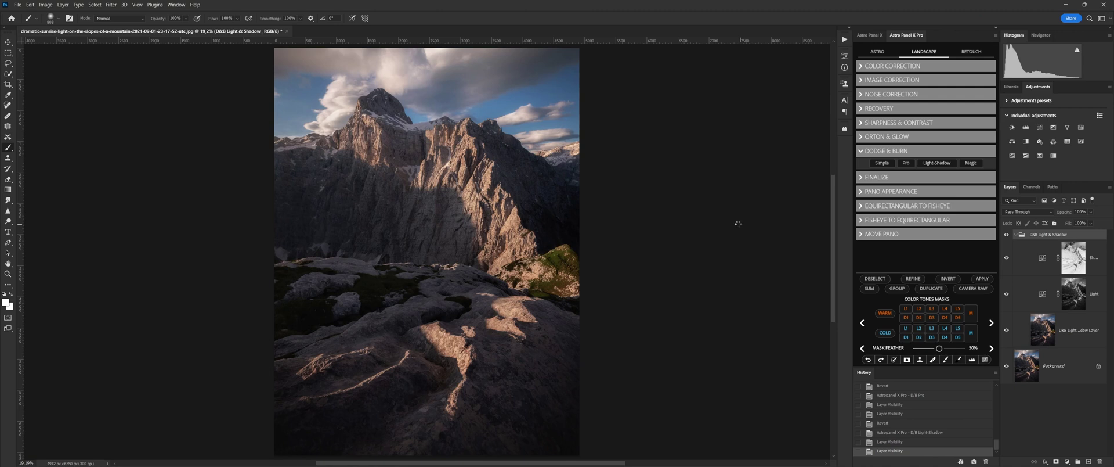
click(980, 162)
click(973, 164)
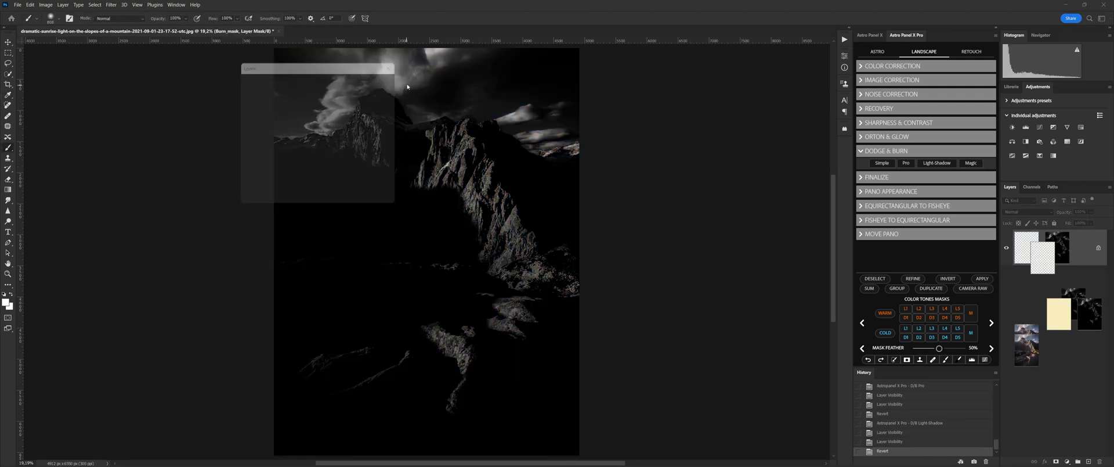
key(F12)
click(874, 177)
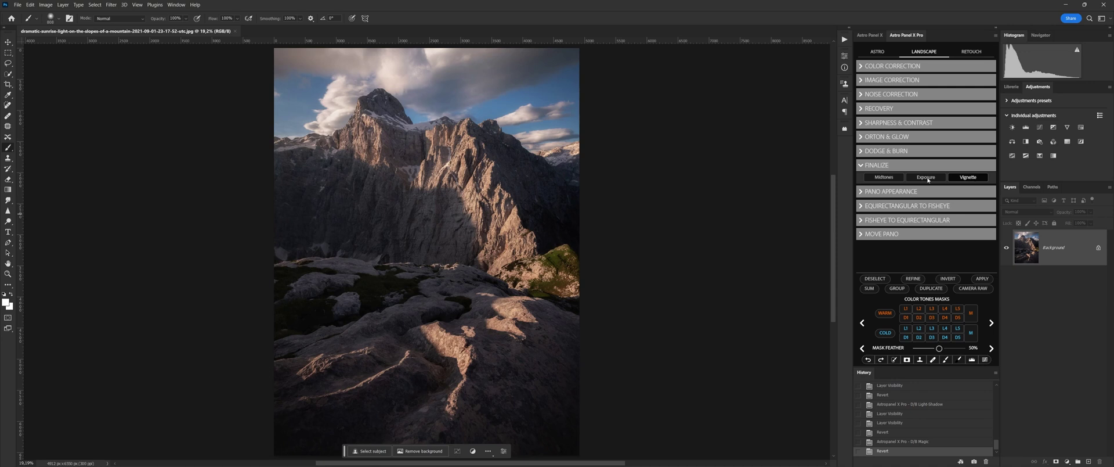
click(883, 178)
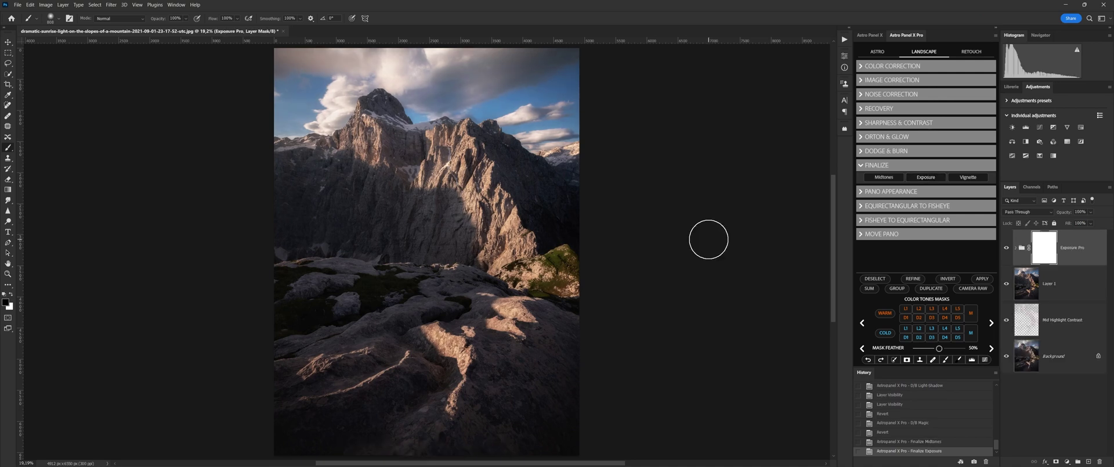
click(967, 177)
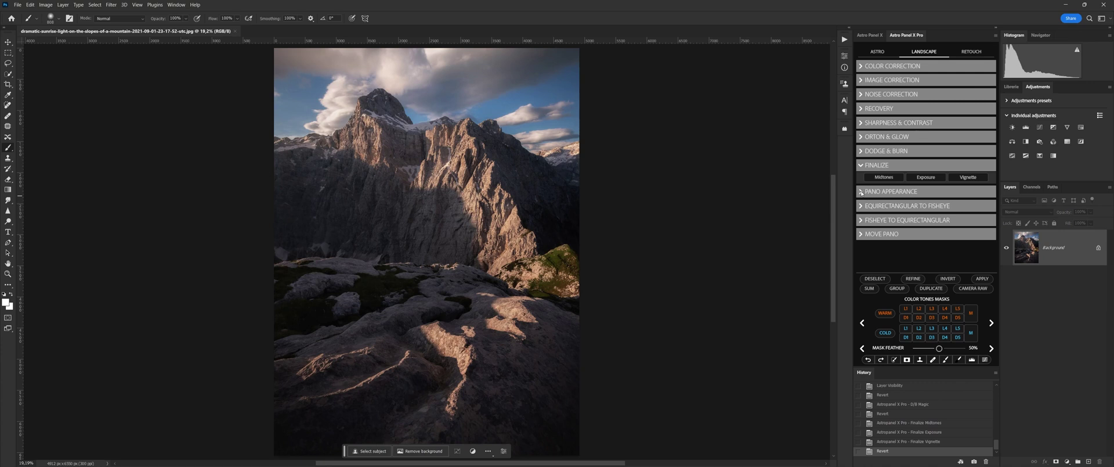
Try the Pano Appearance 2/1→1/1 and 1/1→2/1 aspect conversions, then revert.
click(862, 192)
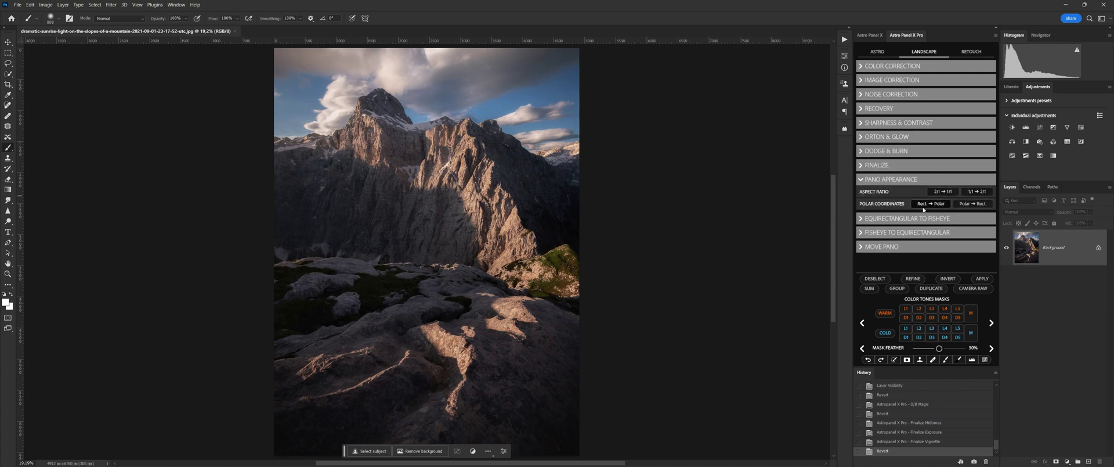
click(949, 193)
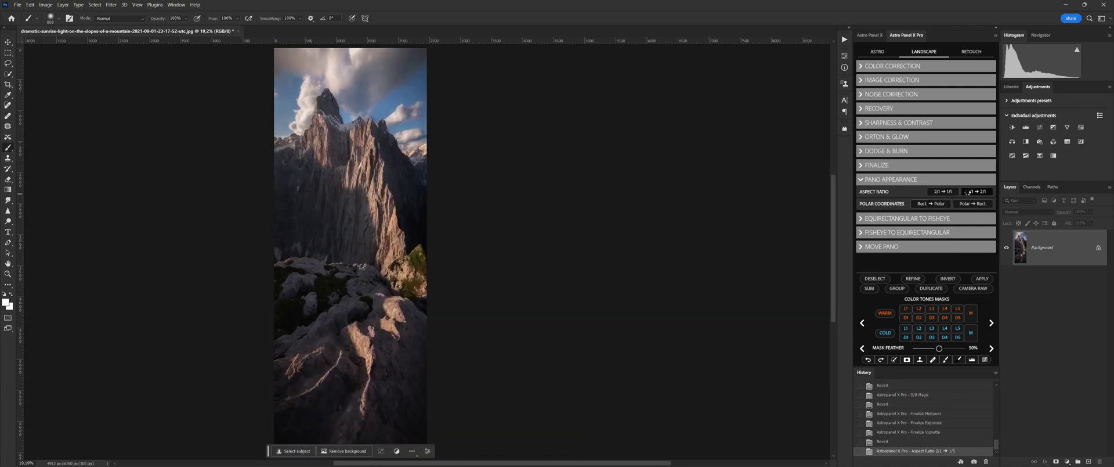
click(967, 193)
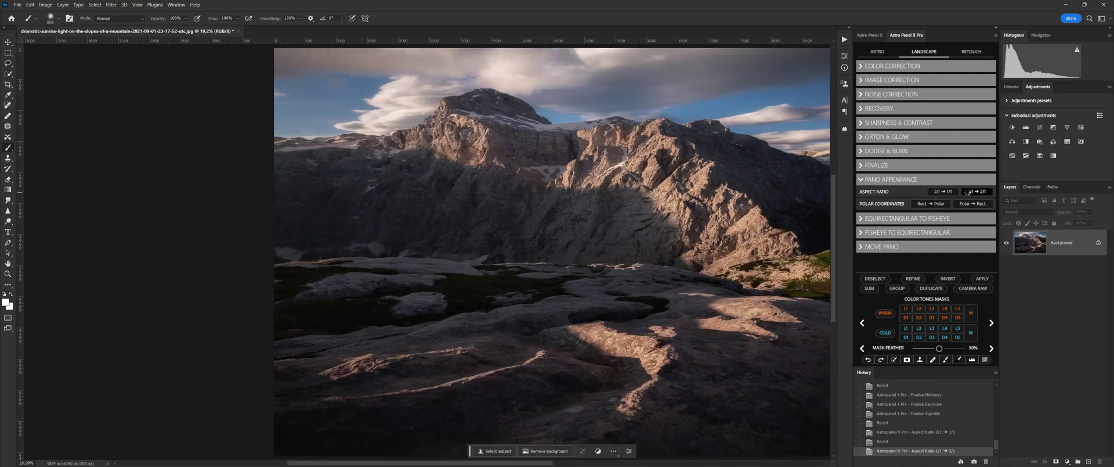
click(932, 204)
Try Rect.→Polar and Polar→Rect. warps, revert with F12, then show Equirectangular to Fisheye.
click(932, 205)
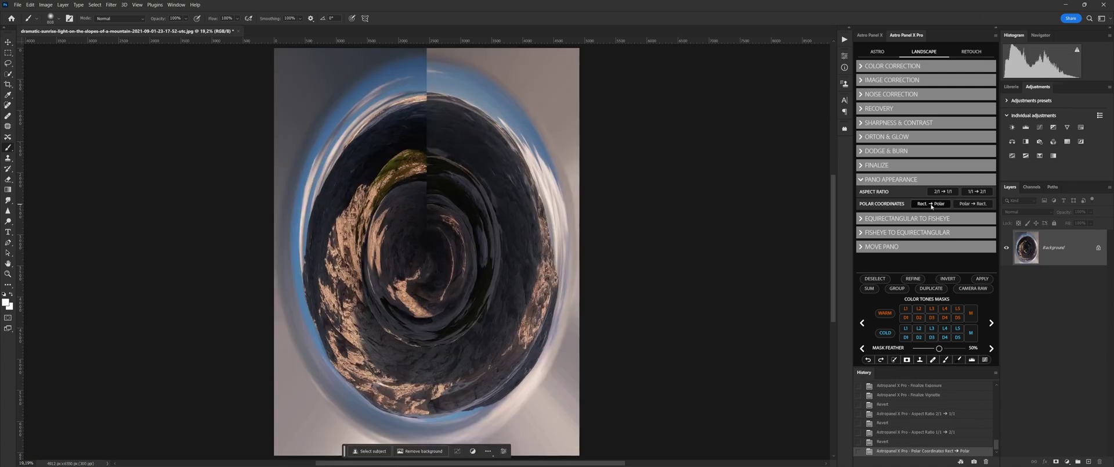
click(932, 204)
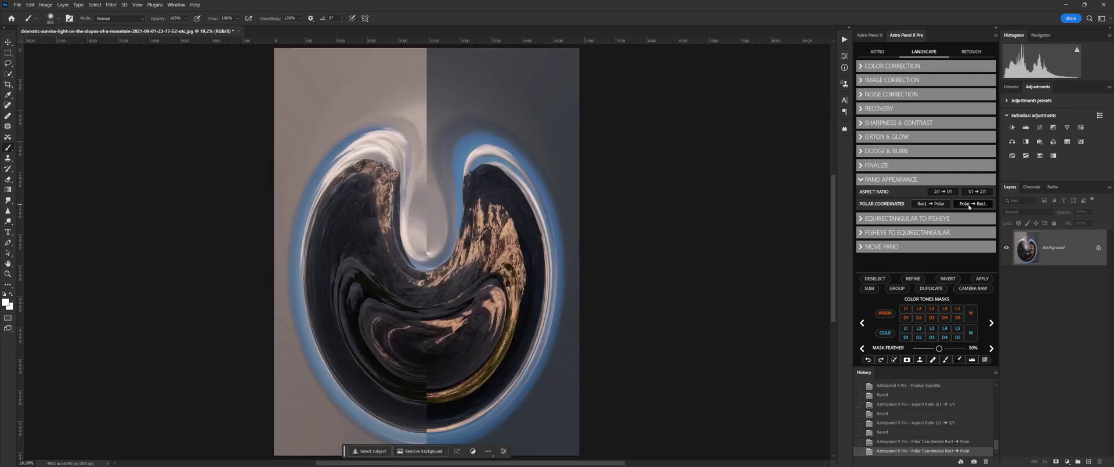
click(968, 204)
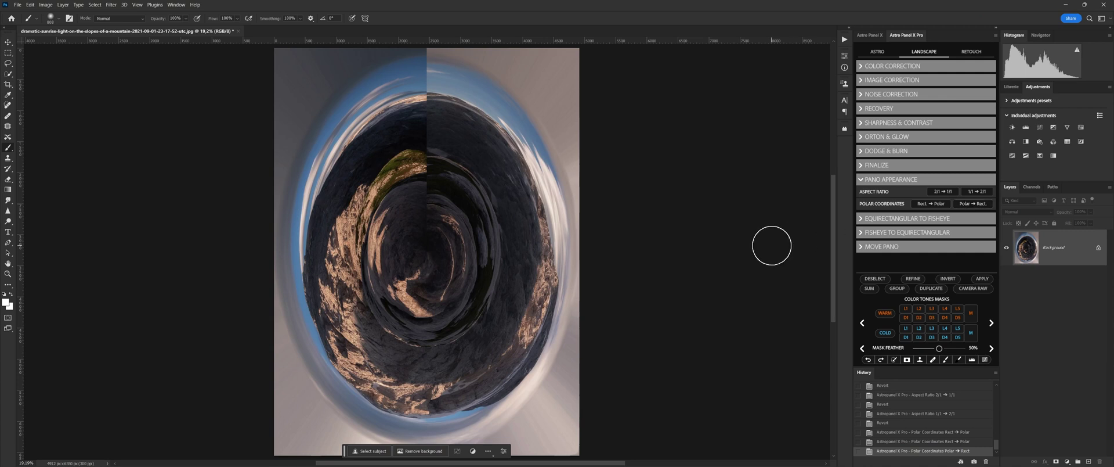
key(F12)
click(861, 218)
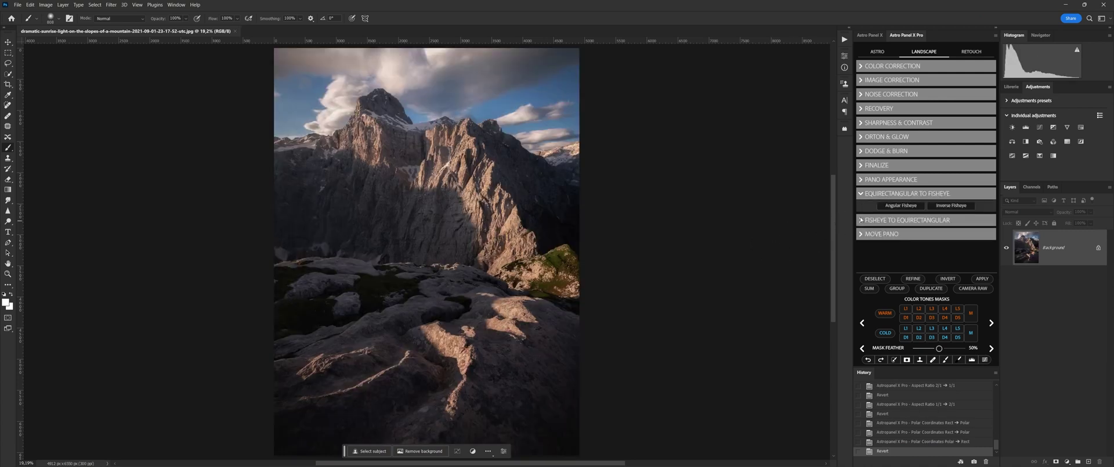
Try the Angular Fisheye and Inverse Fisheye conversions on the mountain photo.
click(894, 206)
click(941, 208)
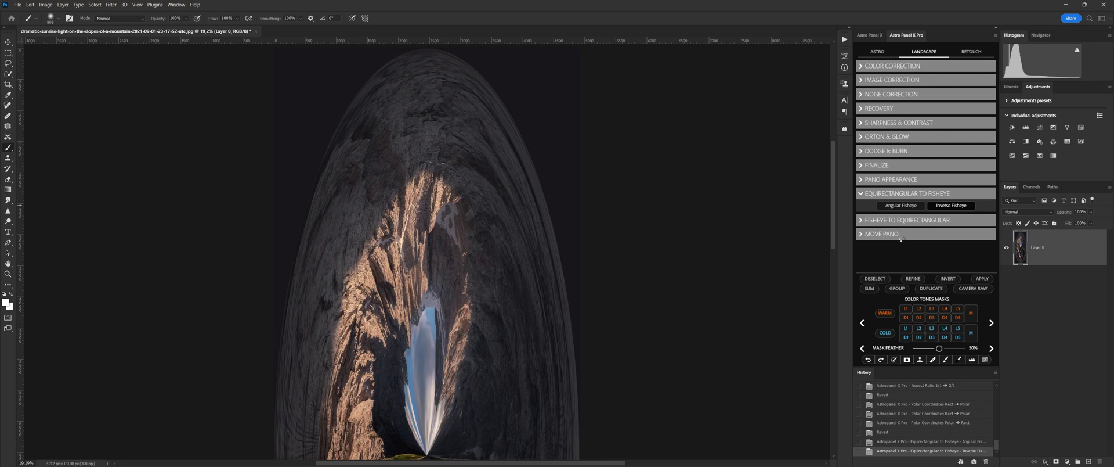
click(951, 205)
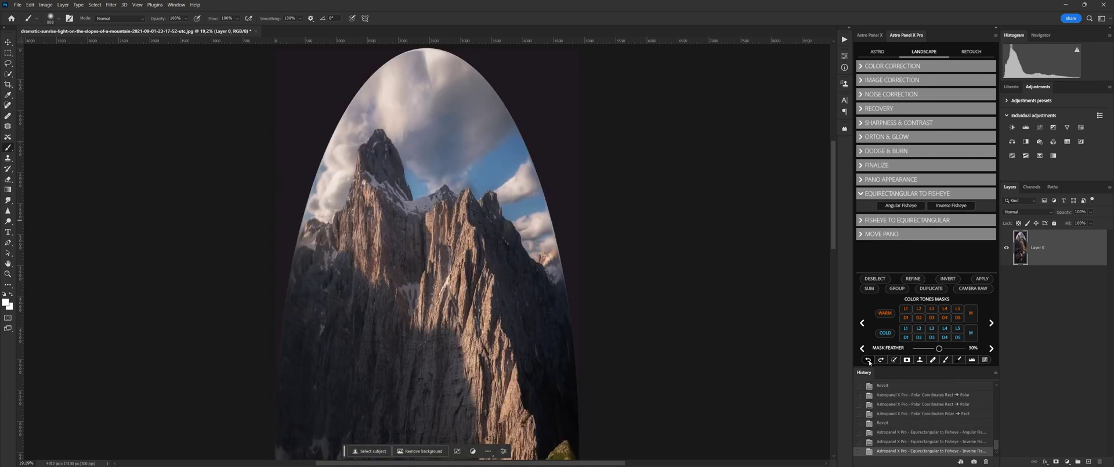
Step back through History to the original photo and expand Fisheye to Equirectangular.
click(868, 359)
click(868, 360)
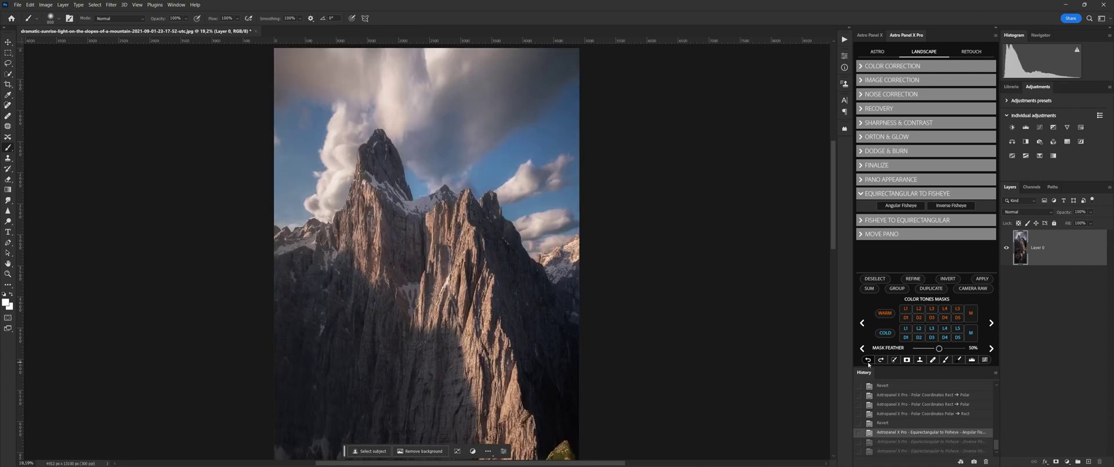
click(868, 359)
click(880, 221)
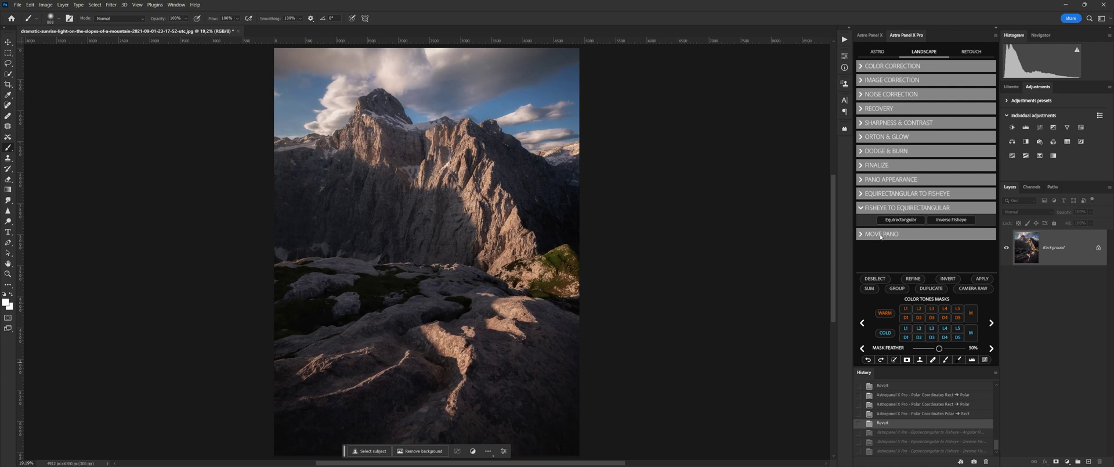
Shift the mountain photo up, down, right and left with the Move Pano arrows.
click(880, 234)
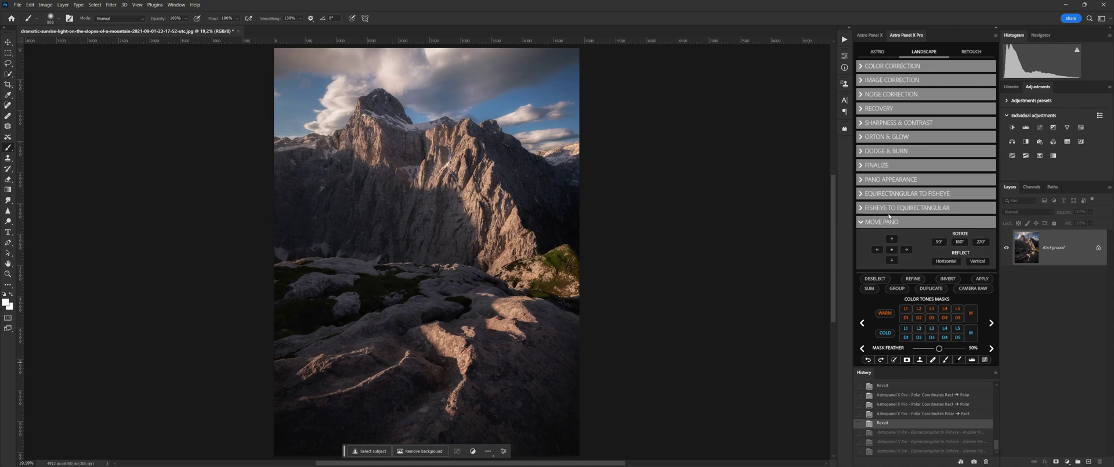
click(892, 238)
click(892, 260)
click(906, 249)
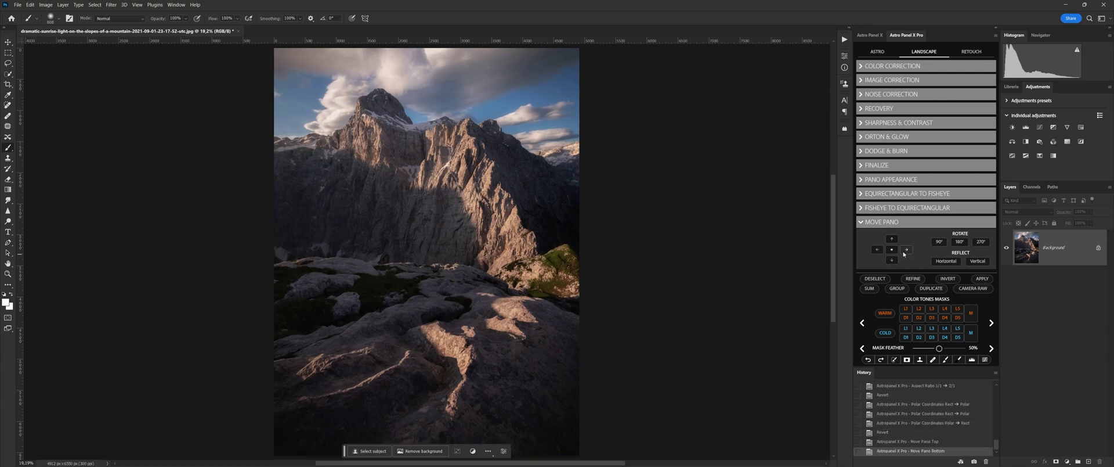
click(878, 250)
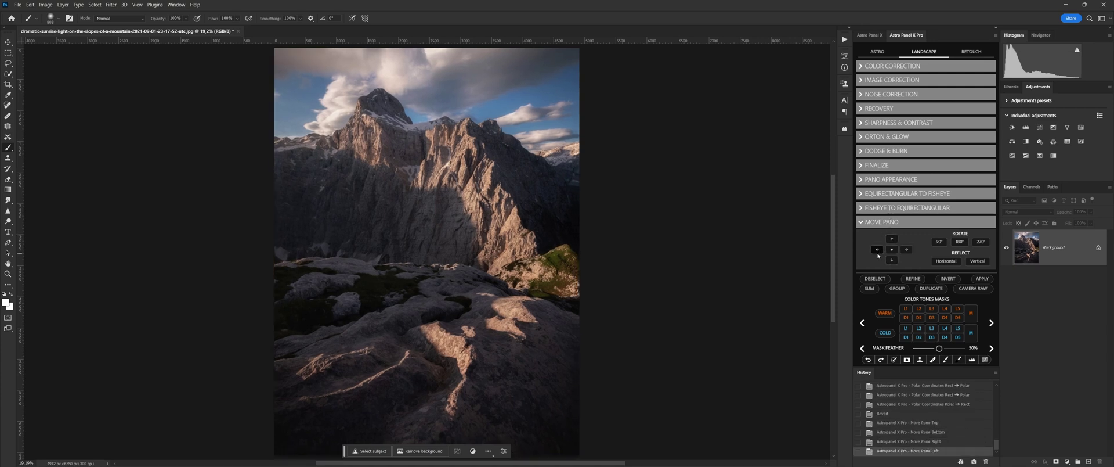
Rotate the photo 90°, 180° and 270°, then reflect it horizontally and vertically back upright.
click(939, 242)
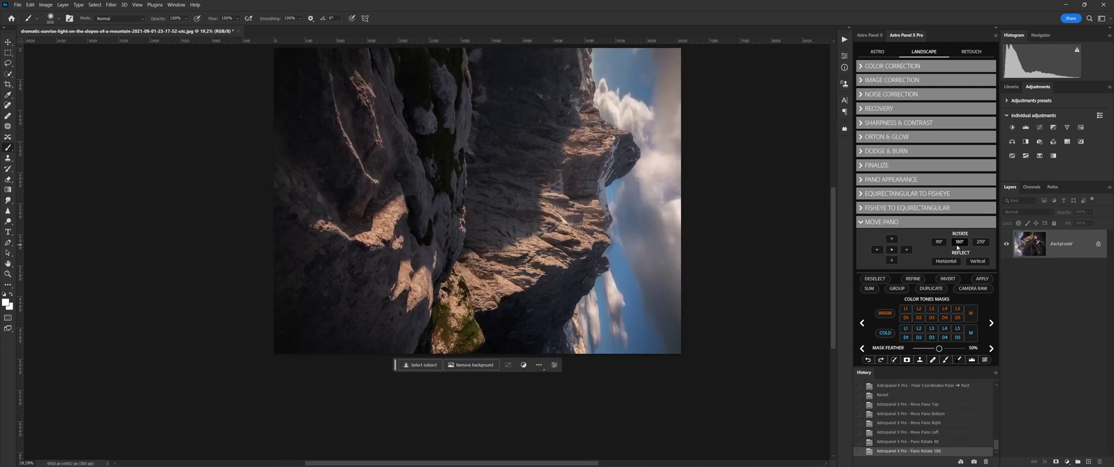
click(960, 241)
click(982, 242)
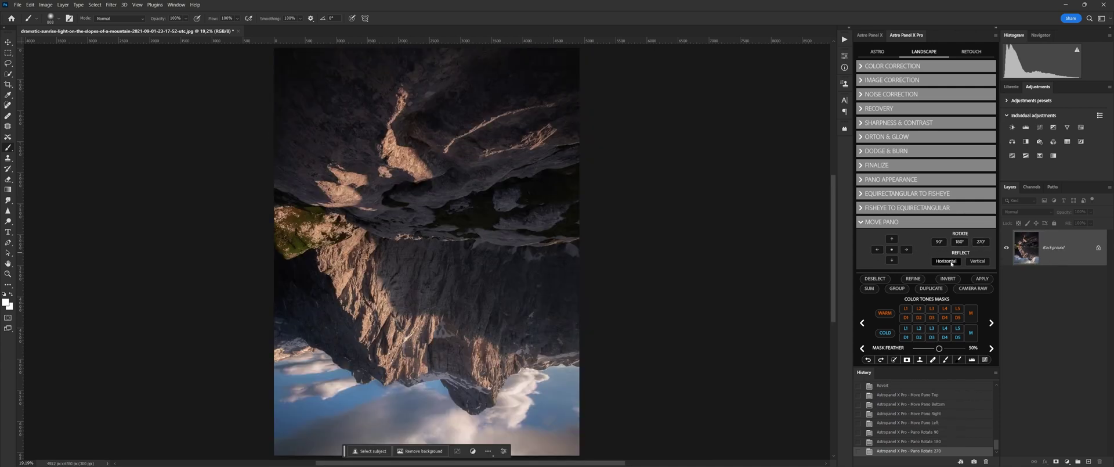
click(947, 261)
click(977, 262)
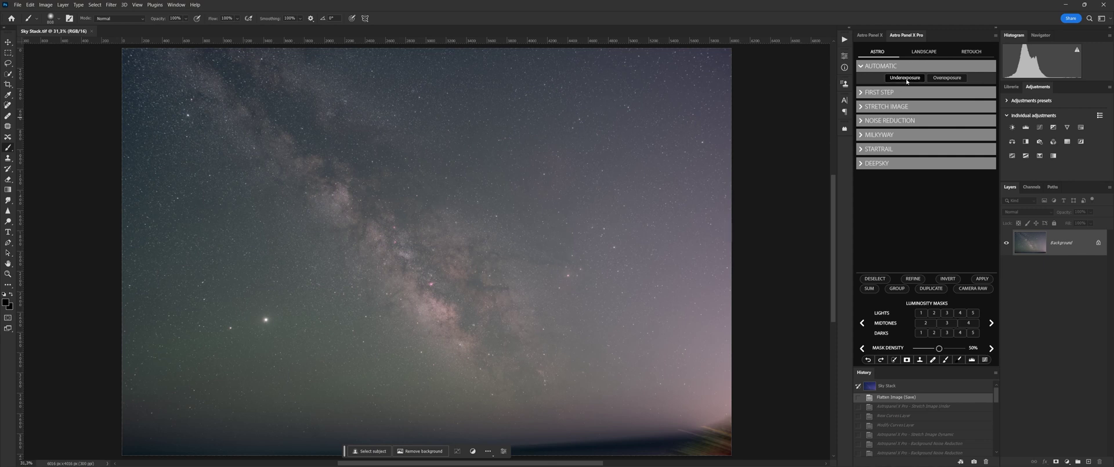
Apply the automatic Underexposure and then Overexposure corrections, adding a darkening Curves layer.
click(907, 80)
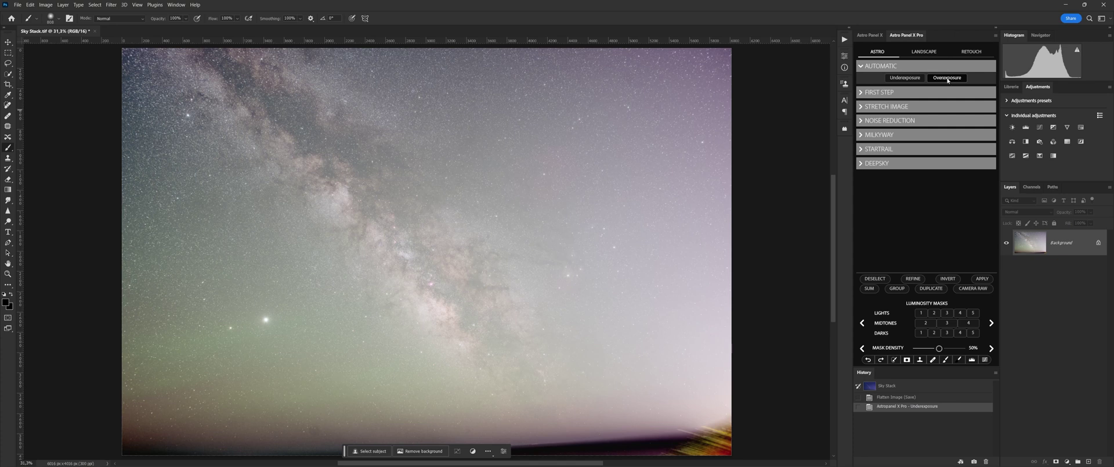
click(948, 79)
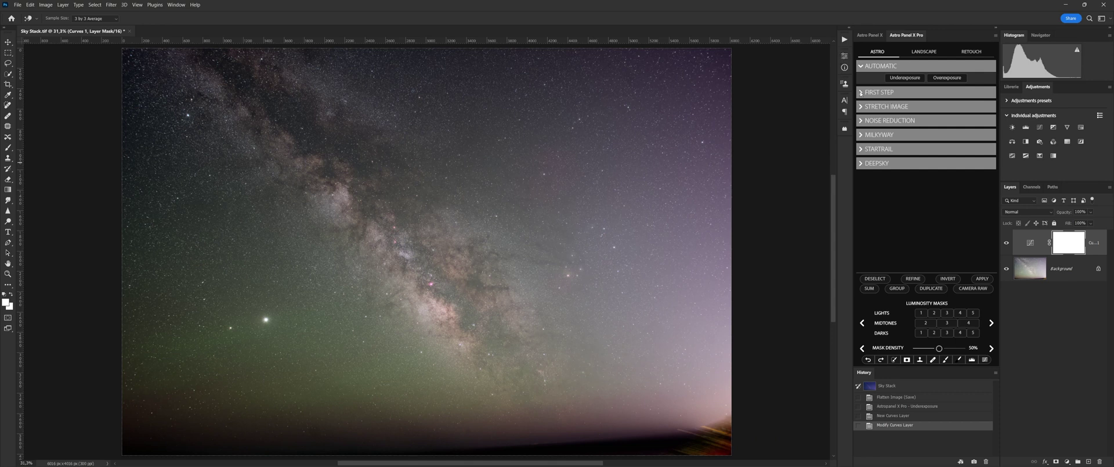
Try Reset Colors and undo it, then apply False Flat Start as Layer 1.
click(862, 93)
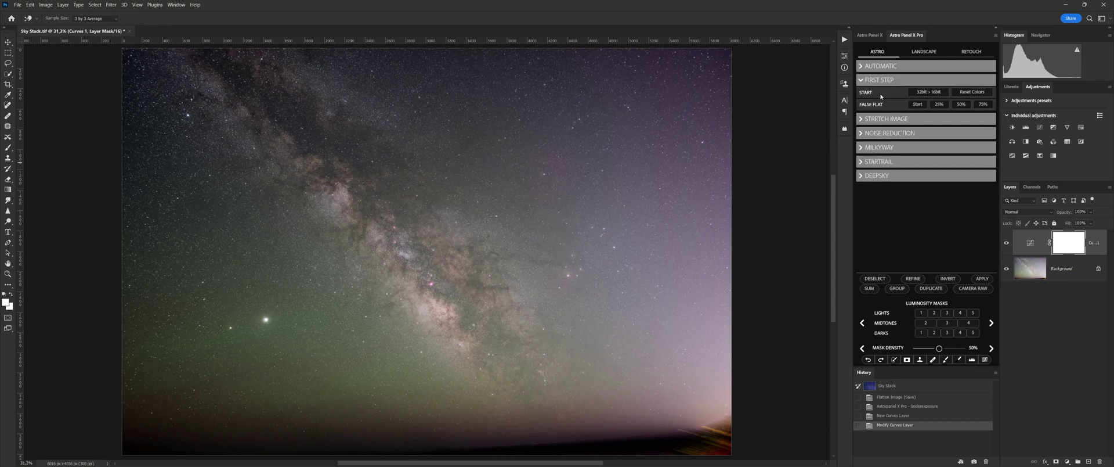
click(966, 94)
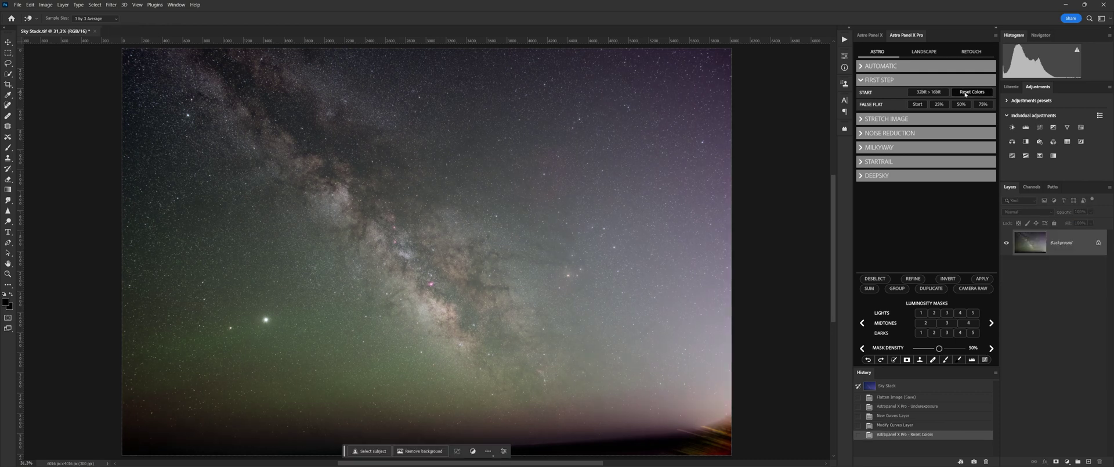
click(867, 360)
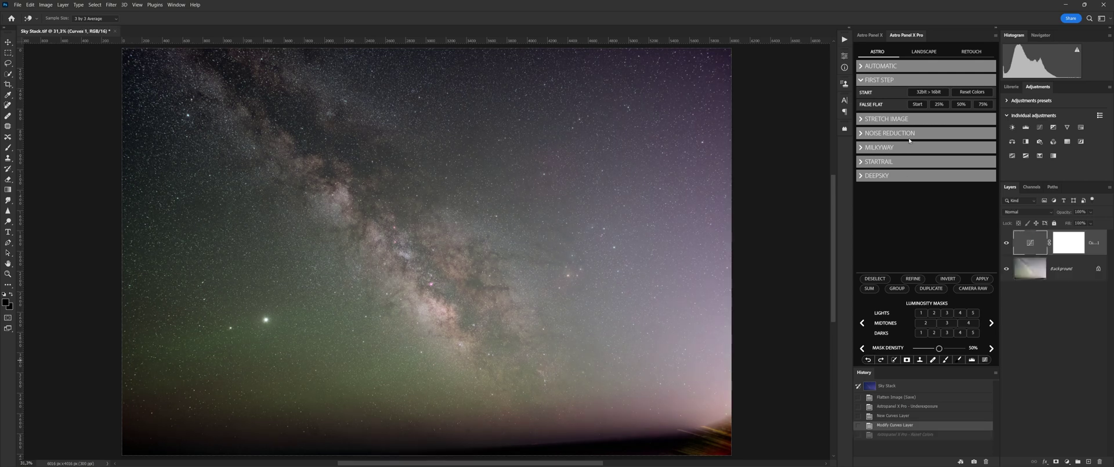
click(917, 103)
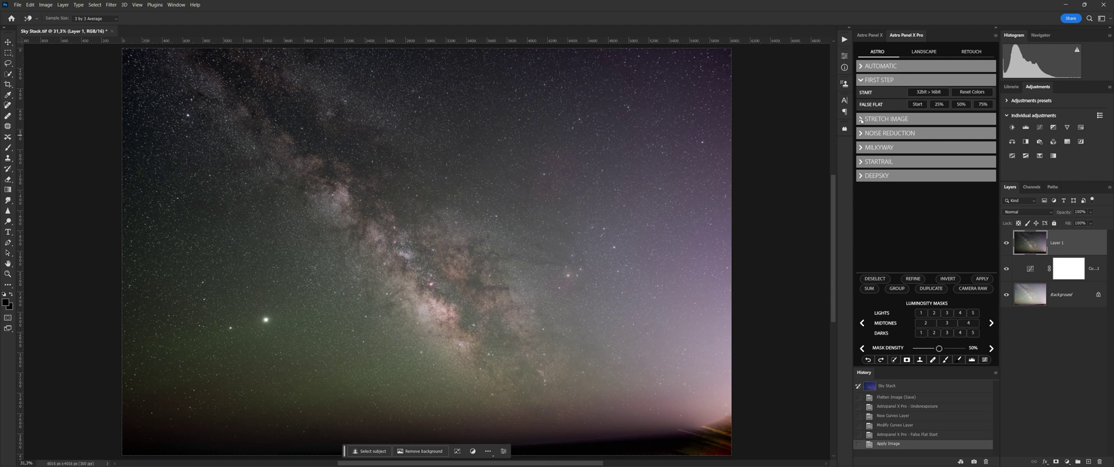
click(861, 120)
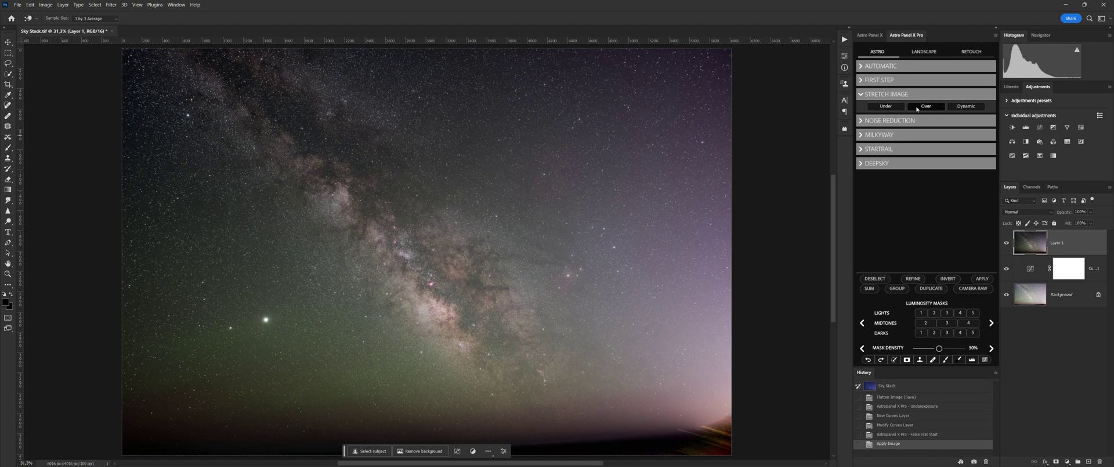
Apply the Dynamic stretch, adding a Dynamic Stretch group and Layer 2 to brighten the Milky Way.
click(965, 107)
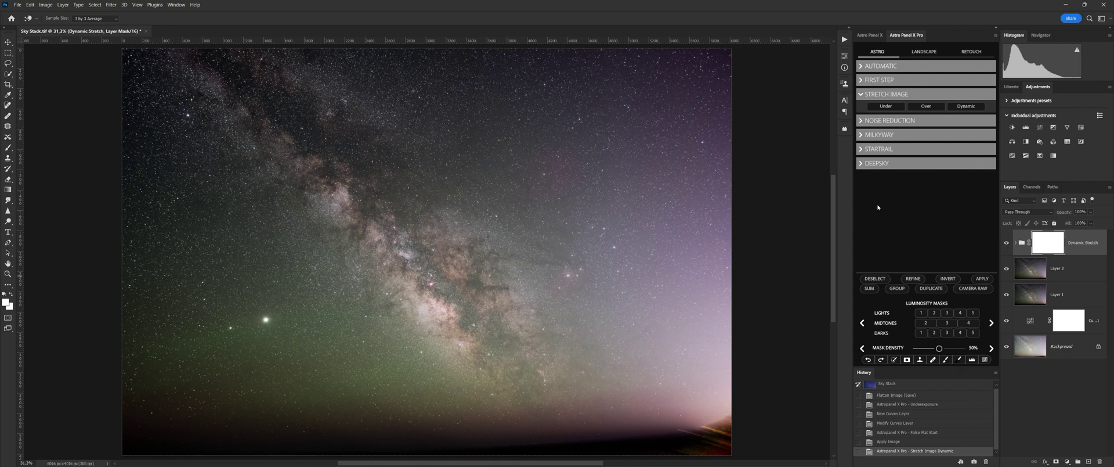
Apply NOISE BG background noise reduction and the HOT PIXEL STARS Lv.1 cleanup layer.
click(864, 121)
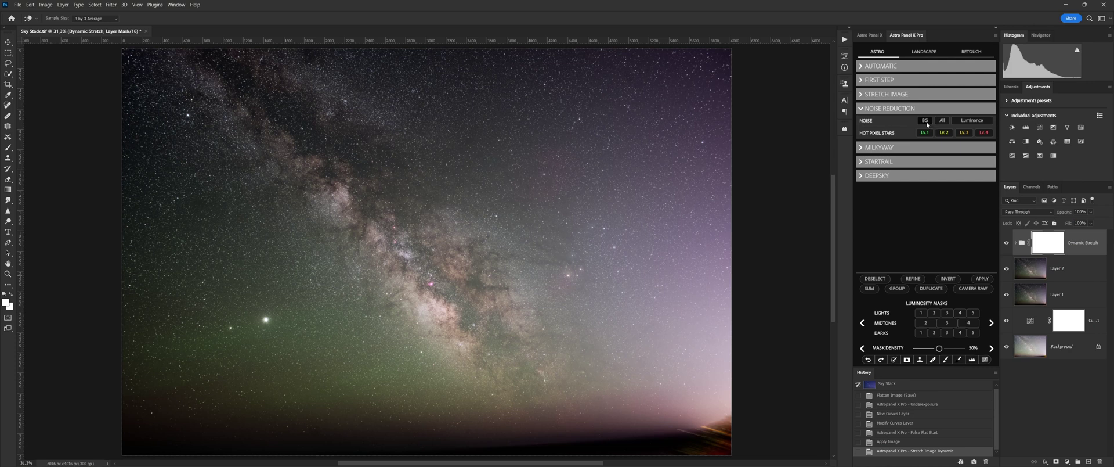
click(946, 123)
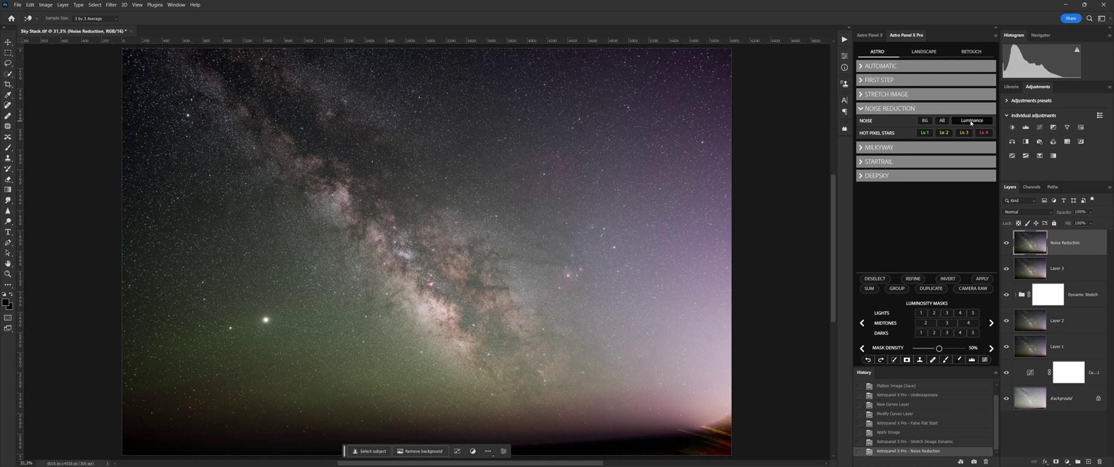
click(924, 135)
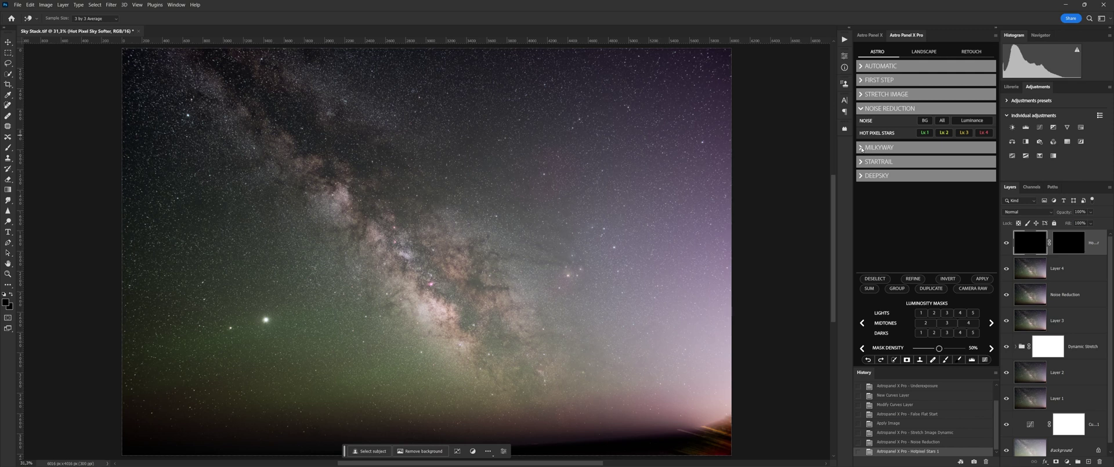
Browse the Milkyway, Startrail and Deepsky sections, ending back on the Milkyway tools.
click(862, 148)
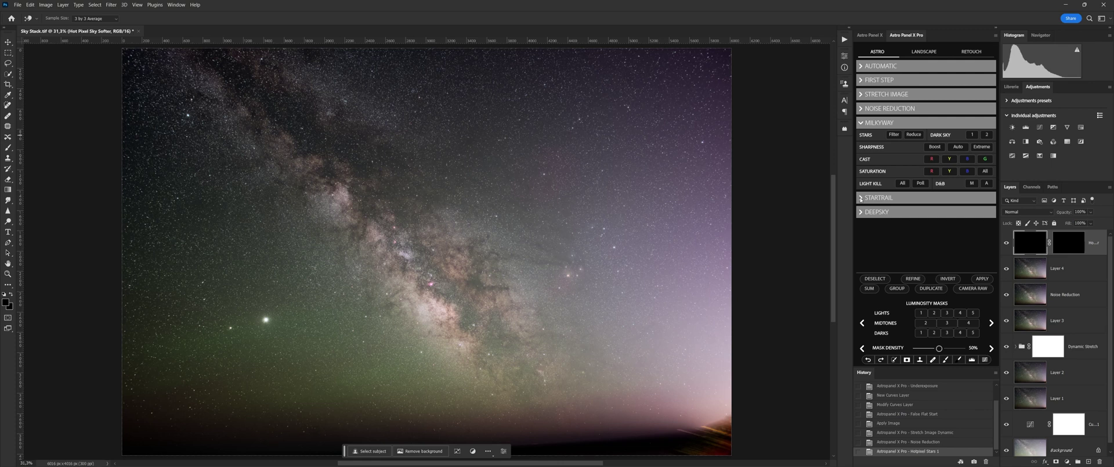
click(861, 198)
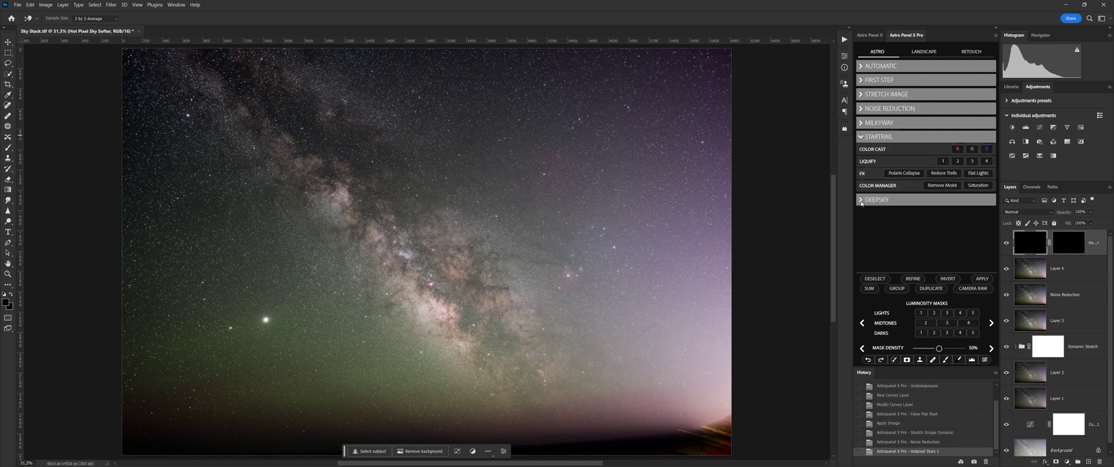
click(863, 200)
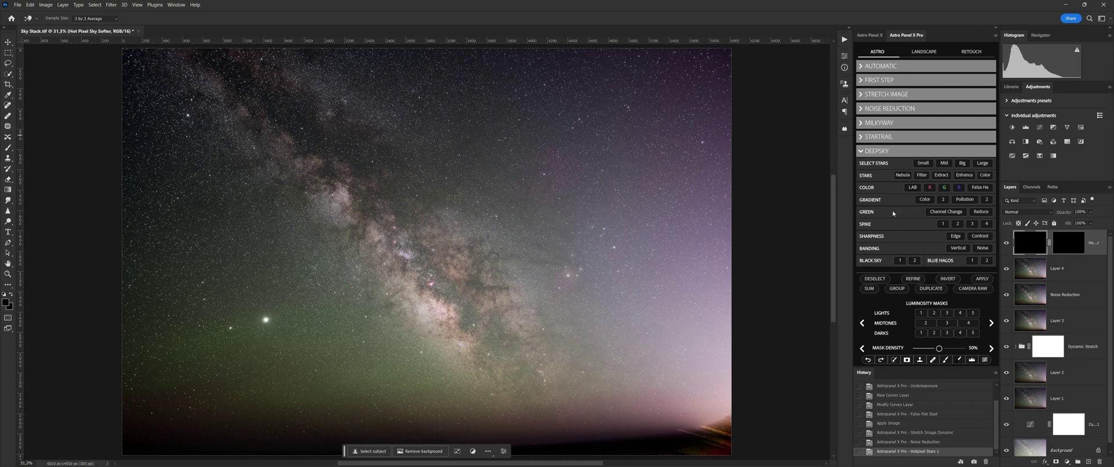
click(863, 123)
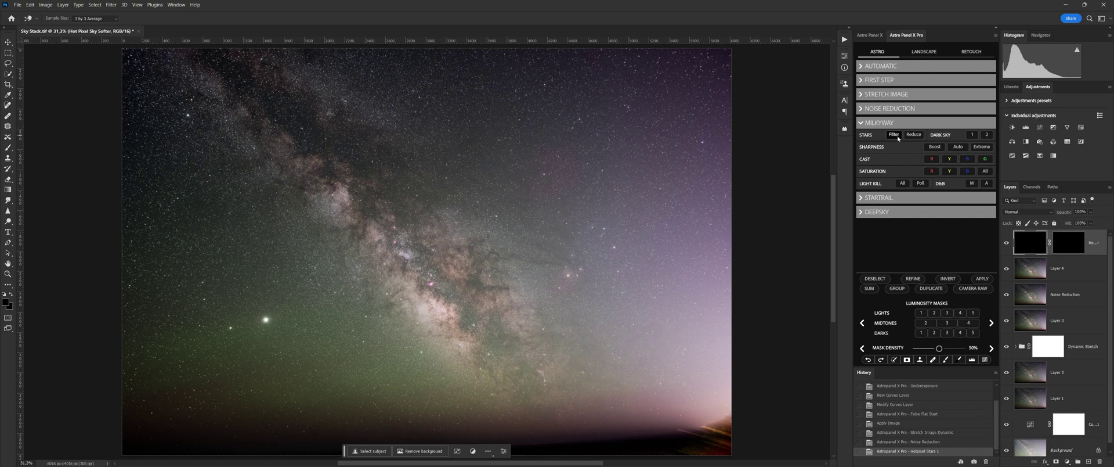
Add Filter Stars and Reduce Stars, toggling each layer to compare, then Dark Sky level 1.
click(898, 137)
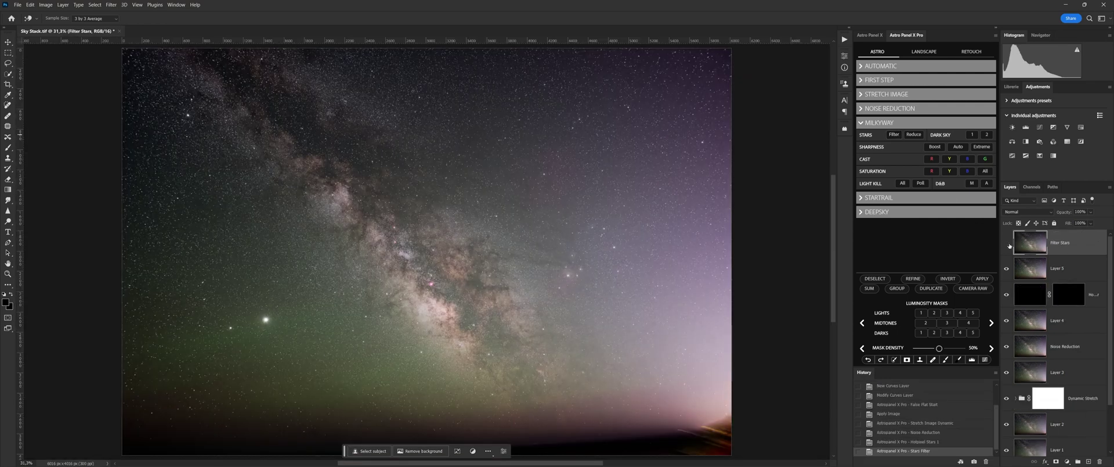
click(1008, 244)
click(1008, 244)
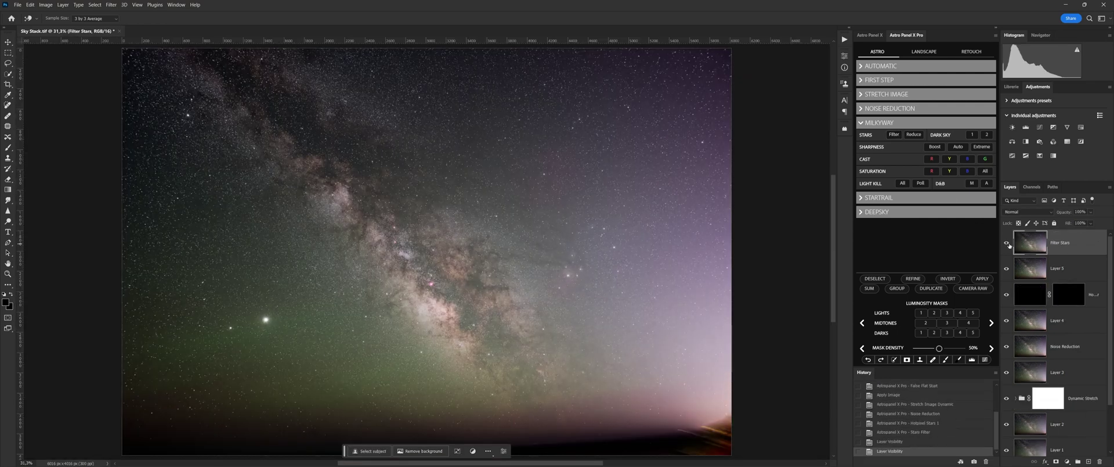
click(914, 135)
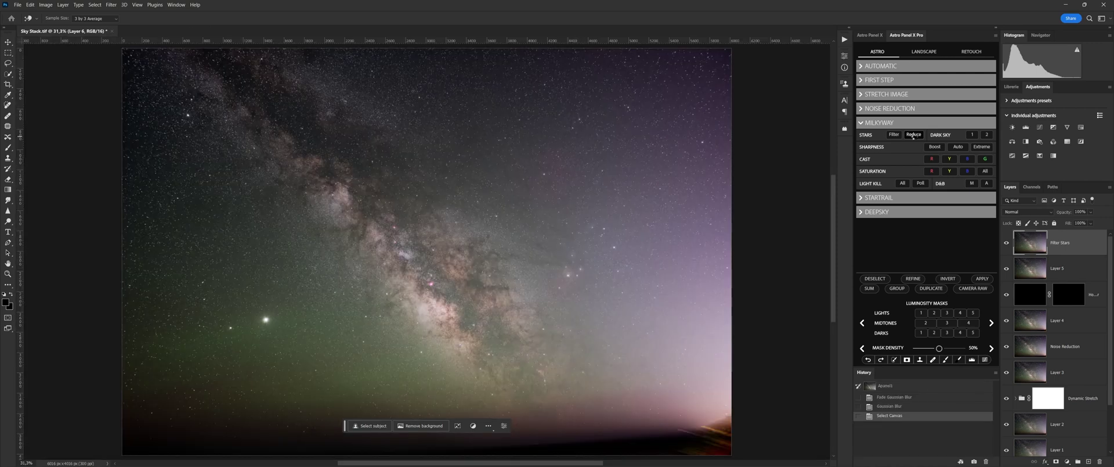
click(1008, 244)
click(1008, 244)
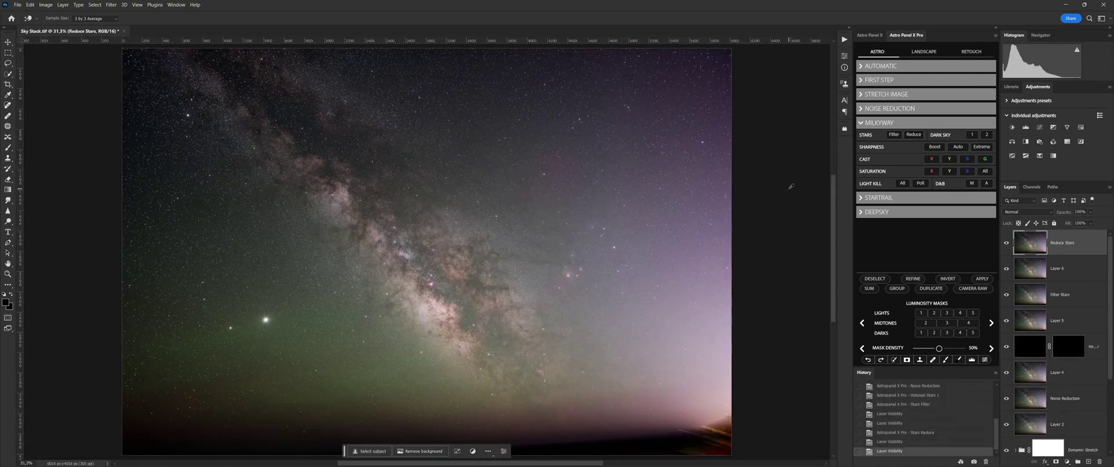
click(973, 135)
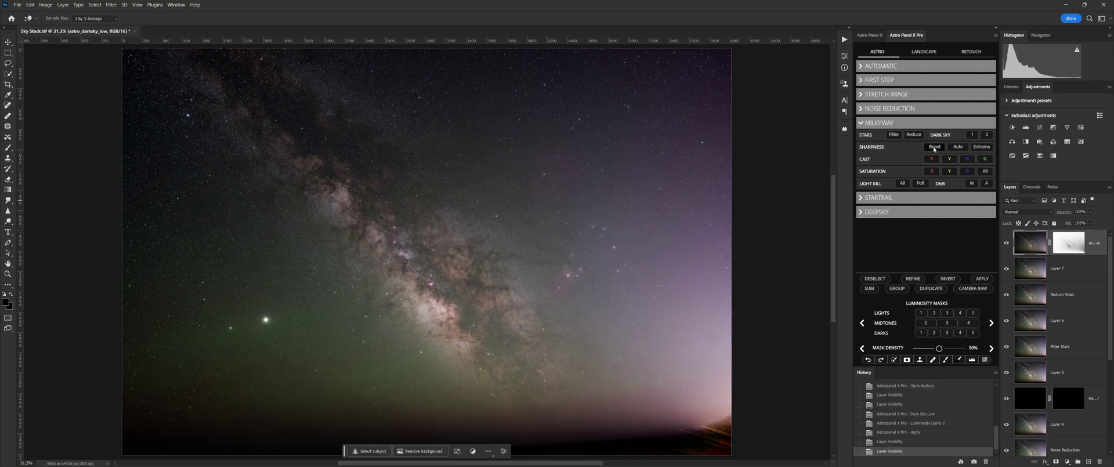
Apply Sharpness Boost, paint its mask over the Milky Way with a 1304 px low-opacity brush, then Extreme.
click(934, 147)
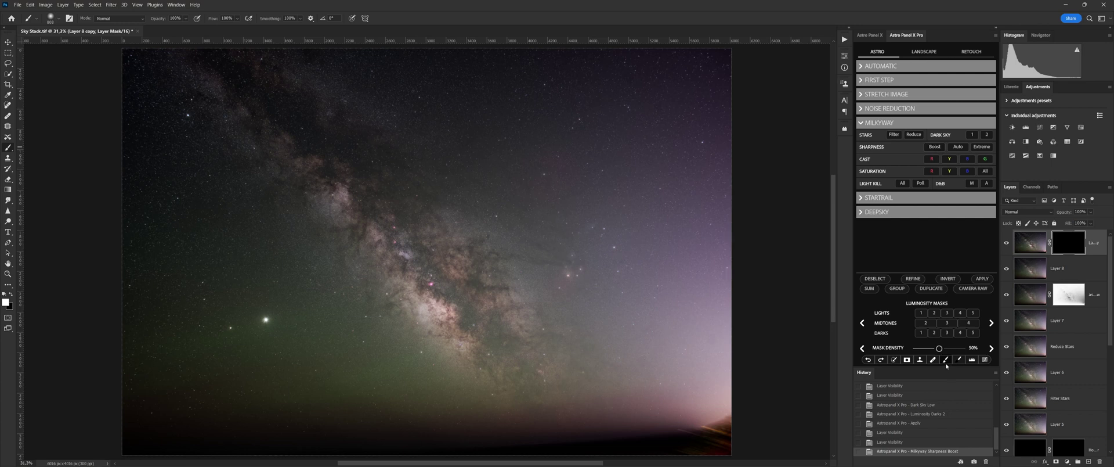
drag(323, 137, 343, 137)
drag(157, 20, 147, 19)
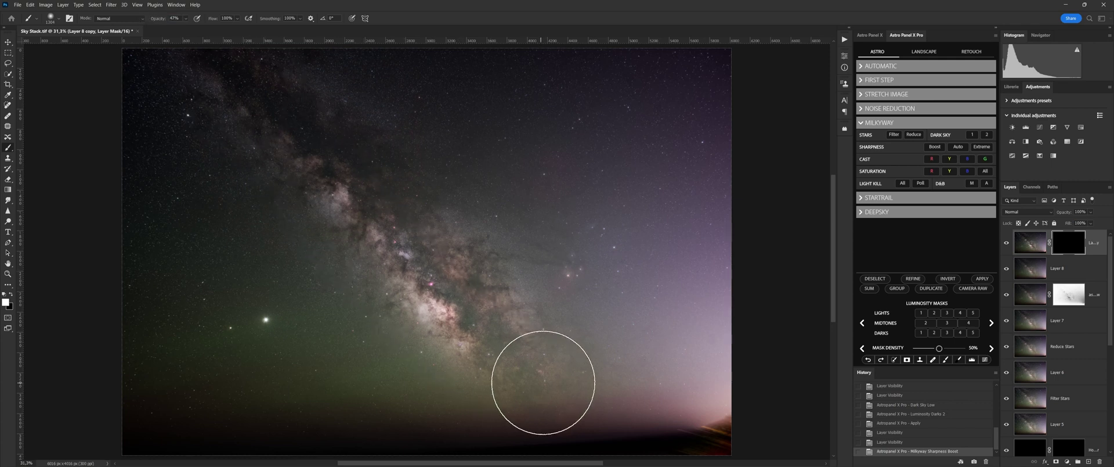
mouse_move(547, 372)
mouse_down()
mouse_move(392, 184)
mouse_move(501, 245)
mouse_move(618, 280)
mouse_move(598, 243)
mouse_move(584, 239)
mouse_move(669, 295)
mouse_up()
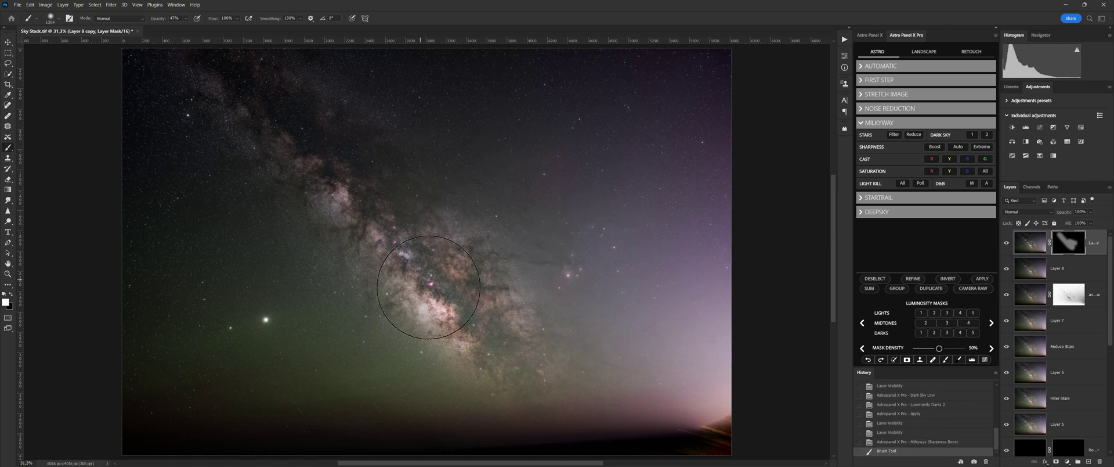
mouse_move(458, 313)
mouse_down()
mouse_move(516, 362)
mouse_move(459, 290)
mouse_up()
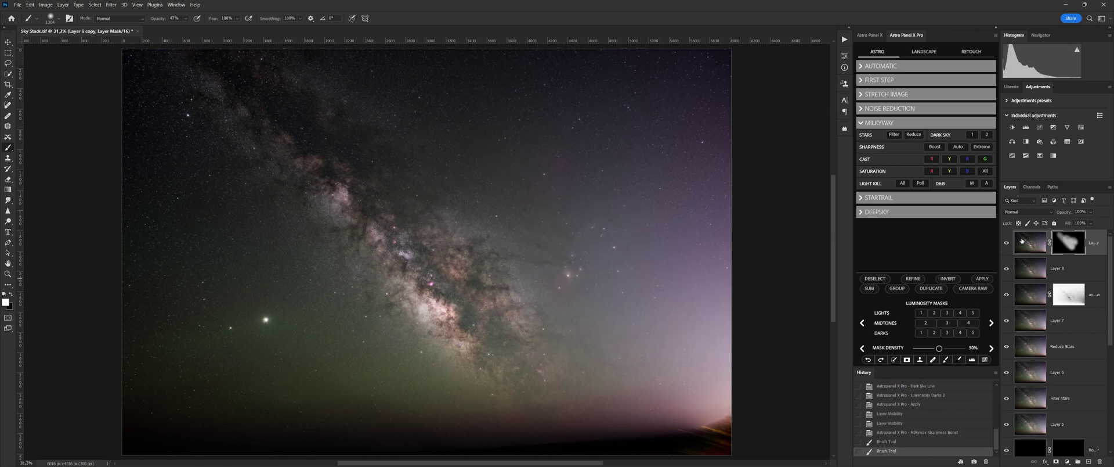
click(979, 147)
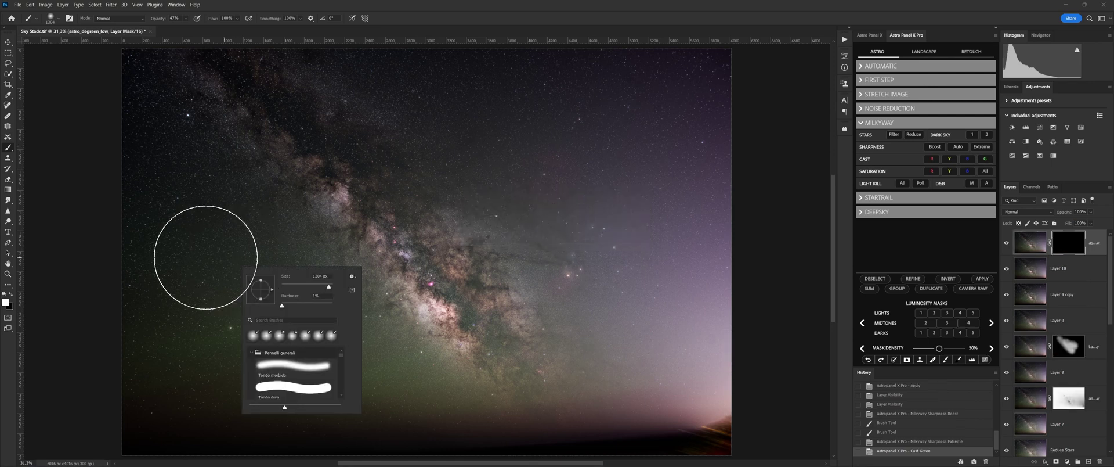
Paint the latest correction into the left sky, then apply and paint Saturation Red onto the Milky Way.
mouse_move(306, 312)
mouse_down()
mouse_move(614, 360)
mouse_move(249, 368)
mouse_up()
click(931, 171)
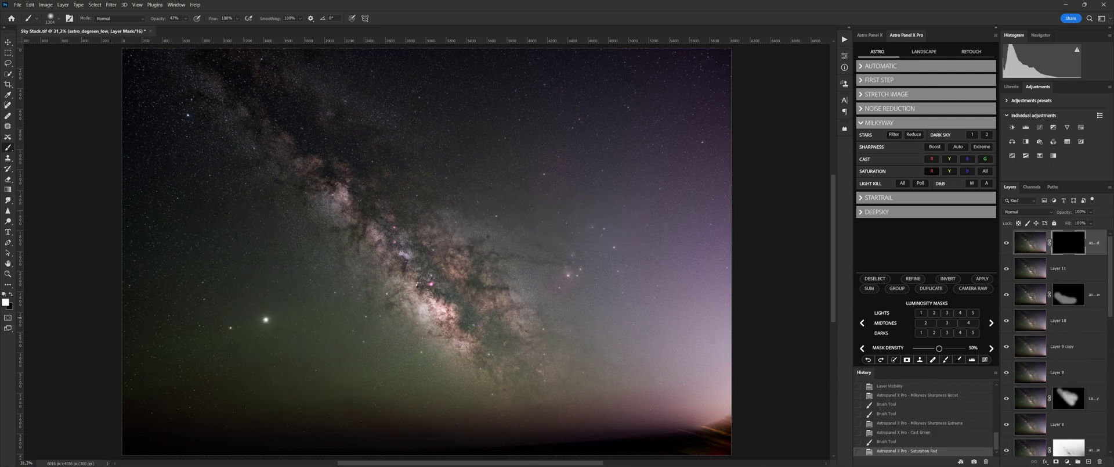
mouse_move(386, 244)
mouse_down()
mouse_move(459, 308)
mouse_move(418, 278)
mouse_up()
Apply Light Kill All and brush the light-pollution removal over the lower-right and right sky.
click(902, 183)
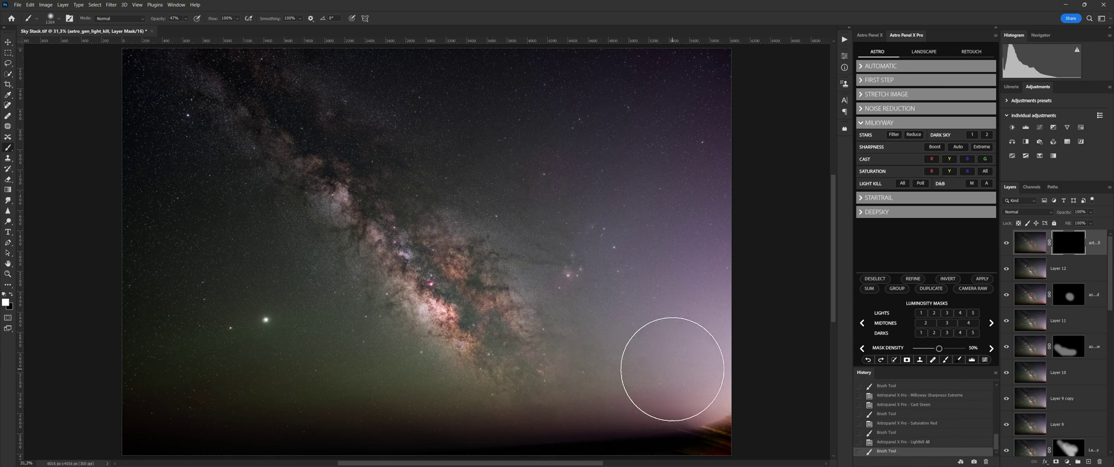
mouse_move(672, 368)
mouse_down()
mouse_move(726, 396)
mouse_move(662, 334)
mouse_move(738, 262)
mouse_move(688, 390)
mouse_up()
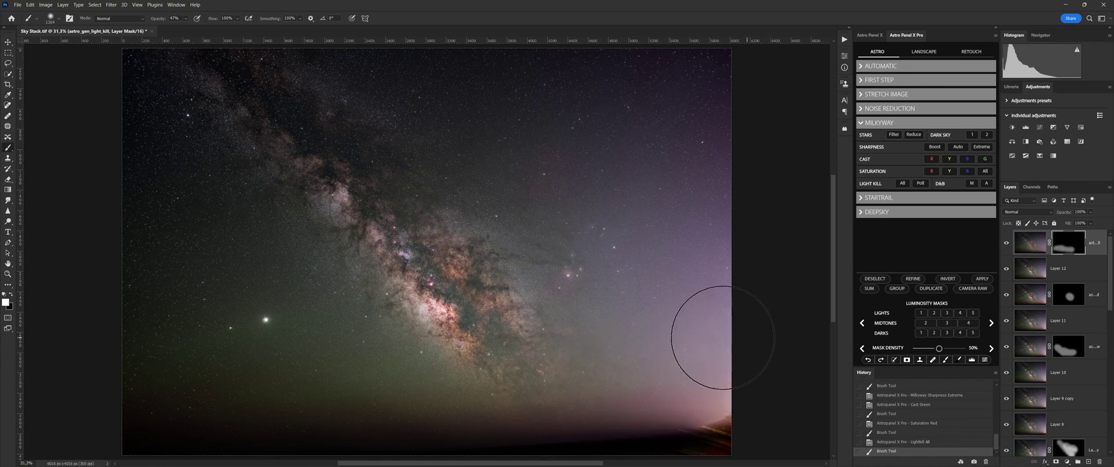
drag(580, 318, 654, 312)
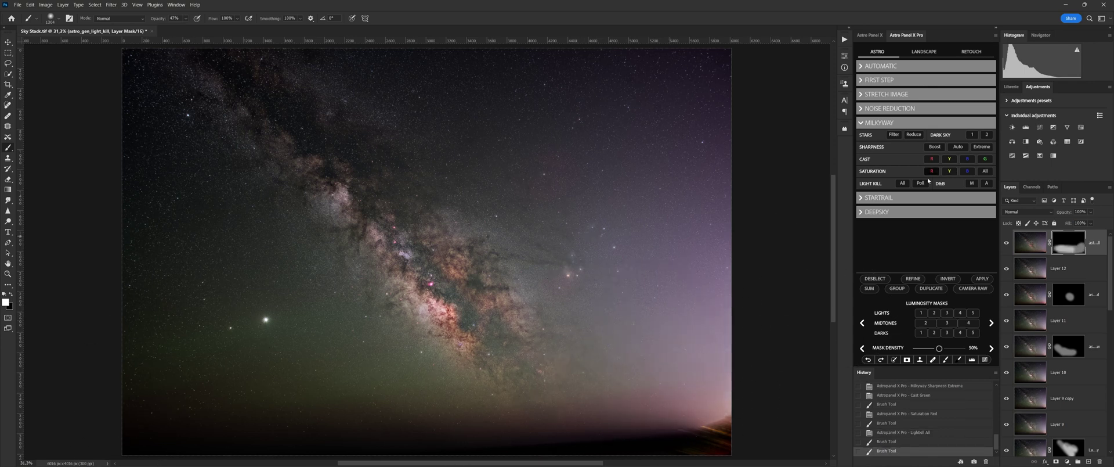
Add manual dodge and burn layers and paint white to brighten the Milky Way core.
click(972, 183)
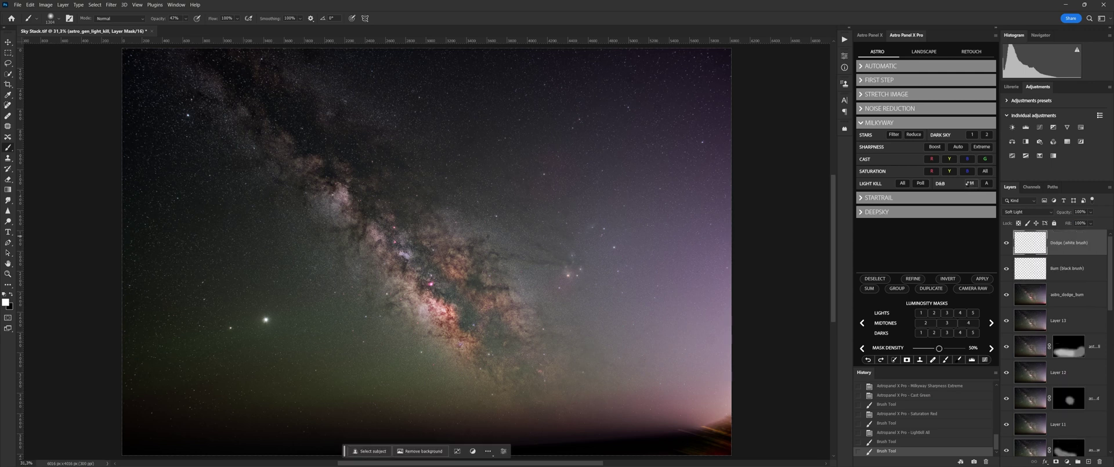
click(448, 278)
mouse_move(339, 169)
mouse_down()
mouse_move(452, 316)
mouse_move(512, 269)
mouse_move(435, 203)
mouse_up()
Paint black on the Burn layer to darken areas beside the core, redoing one stroke.
click(959, 359)
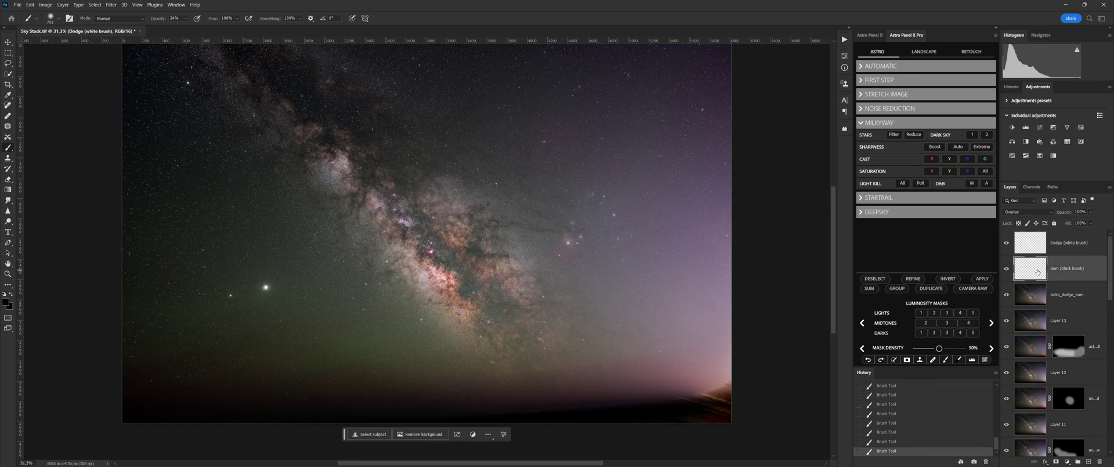
key(ctrl+z)
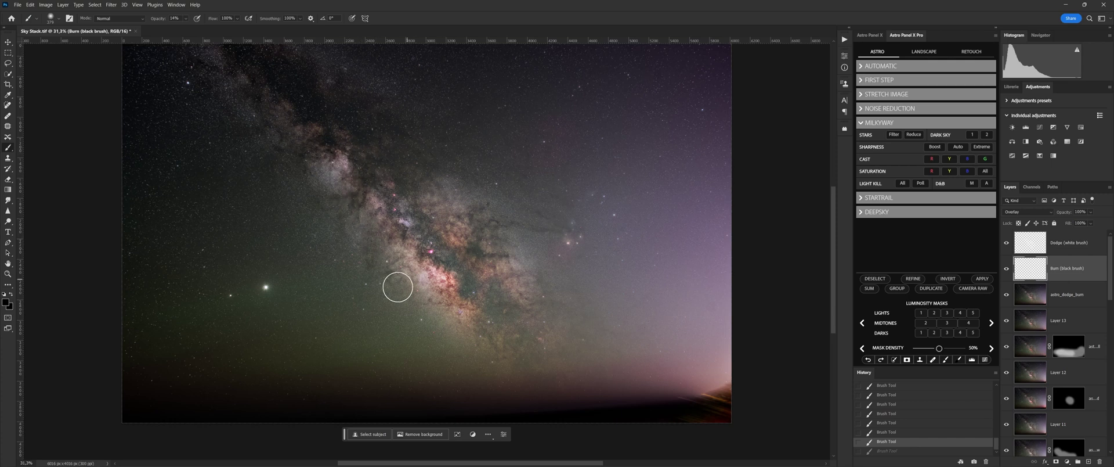
mouse_move(429, 299)
mouse_down()
mouse_move(420, 265)
mouse_move(480, 283)
mouse_move(482, 323)
mouse_move(518, 329)
mouse_move(476, 215)
mouse_move(593, 241)
mouse_up()
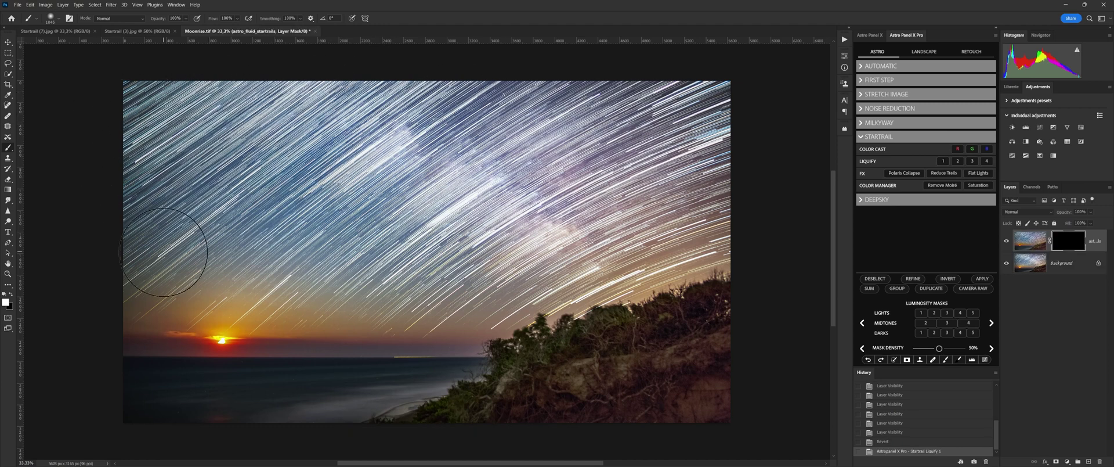
Brush the fluid star trails into the sky on the Liquify mask, then paint the saturation boost into the upper sky.
mouse_move(189, 241)
mouse_down()
mouse_move(427, 180)
mouse_move(610, 212)
mouse_move(662, 255)
mouse_move(736, 96)
mouse_move(142, 157)
mouse_move(439, 219)
mouse_move(246, 220)
mouse_move(428, 266)
mouse_move(296, 273)
mouse_up()
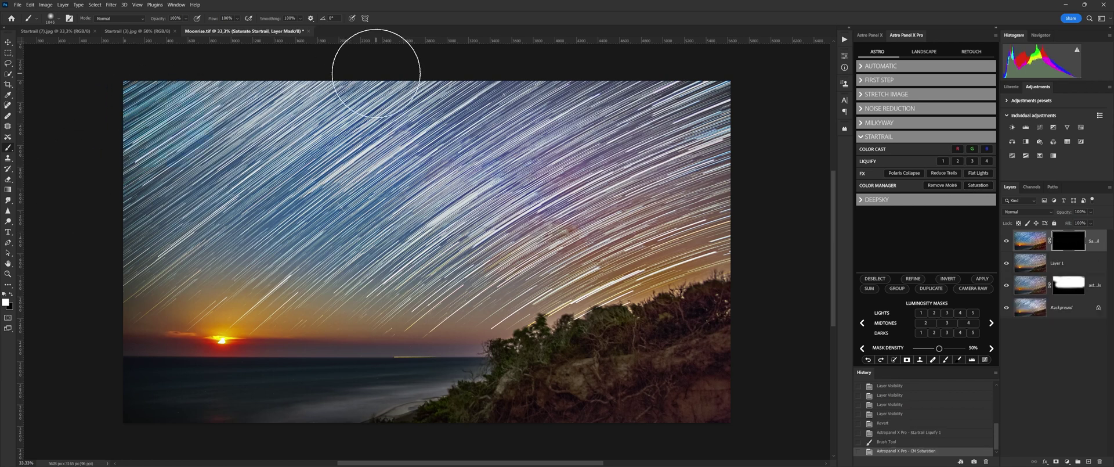
mouse_move(663, 74)
mouse_down()
mouse_move(788, 115)
mouse_move(589, 291)
mouse_move(778, 252)
mouse_move(751, 244)
mouse_up()
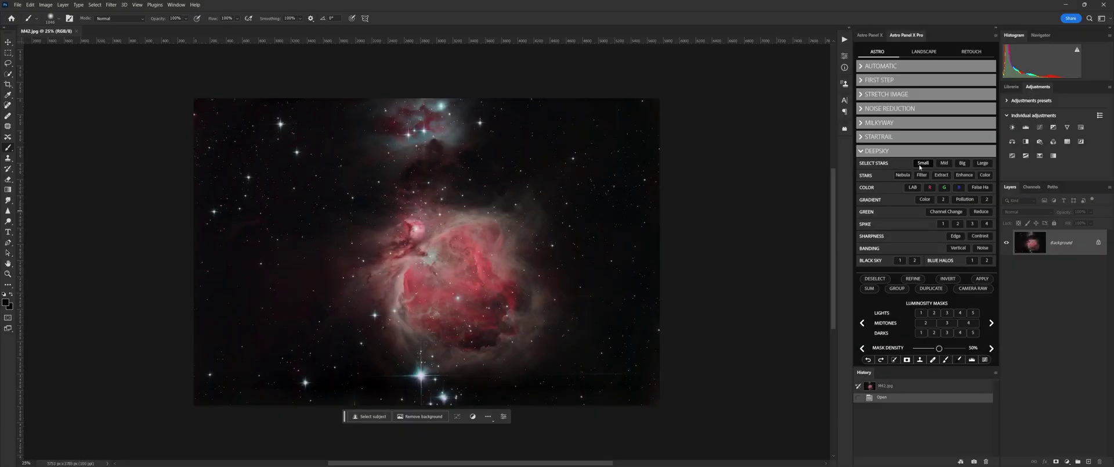
Select the small stars and apply Stars Nebula, comparing the Nebulosity Pro layer on and off.
click(919, 166)
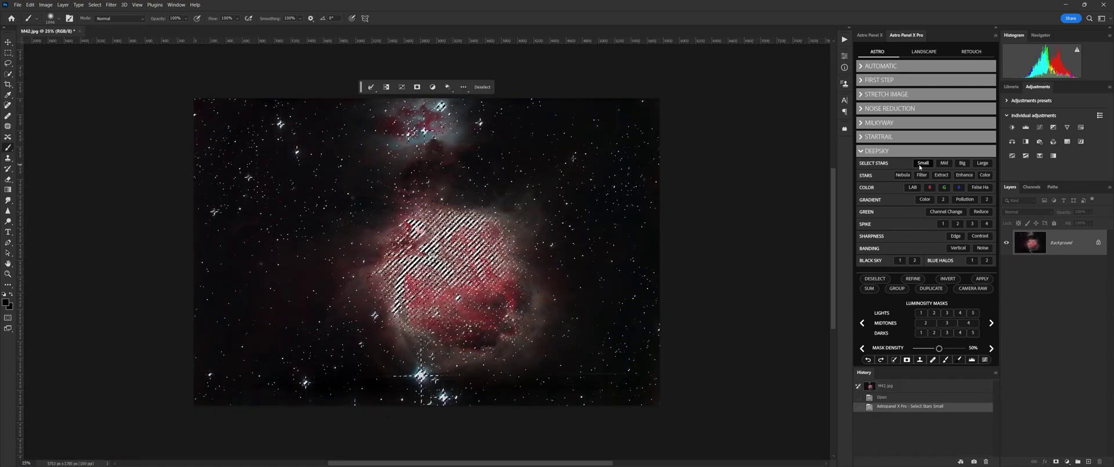
click(902, 175)
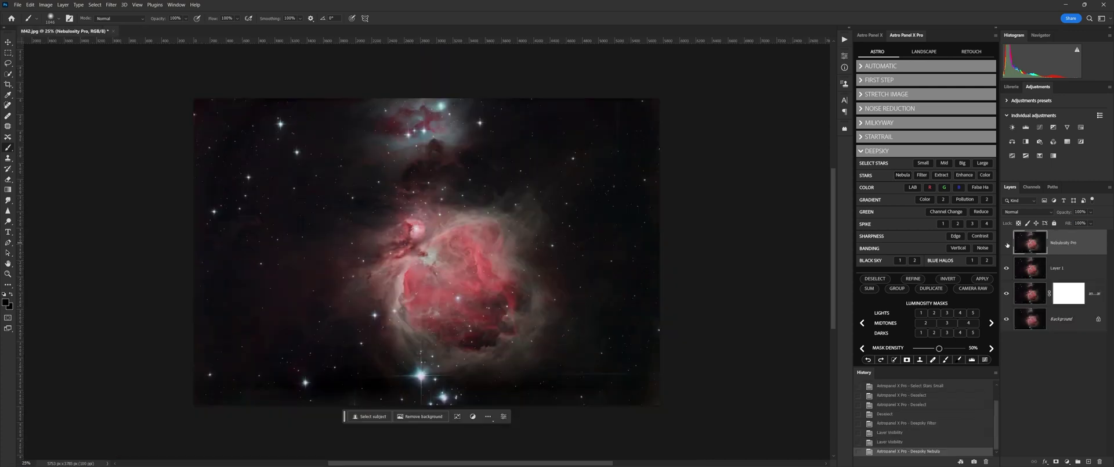
click(1006, 243)
click(1007, 242)
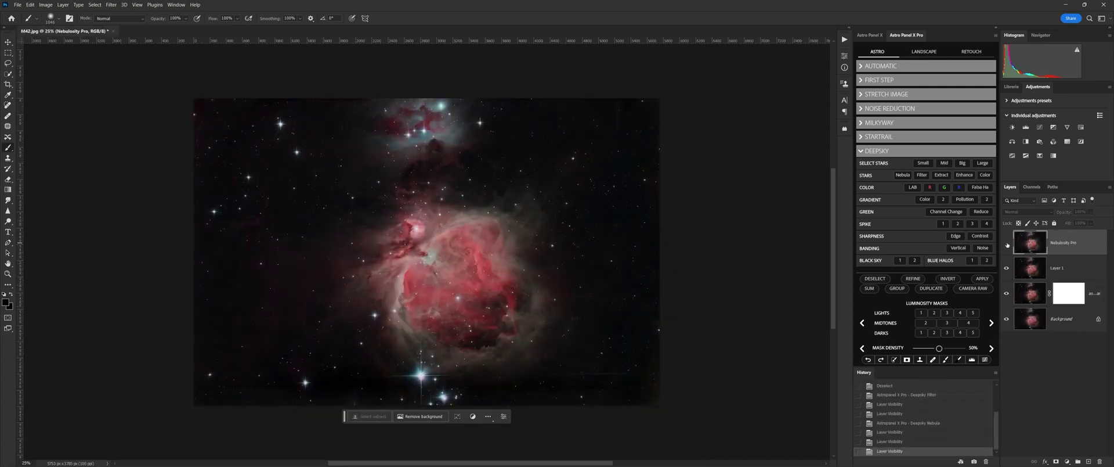
Apply the star Filter effect and compare the star-filter layer on and off.
click(922, 176)
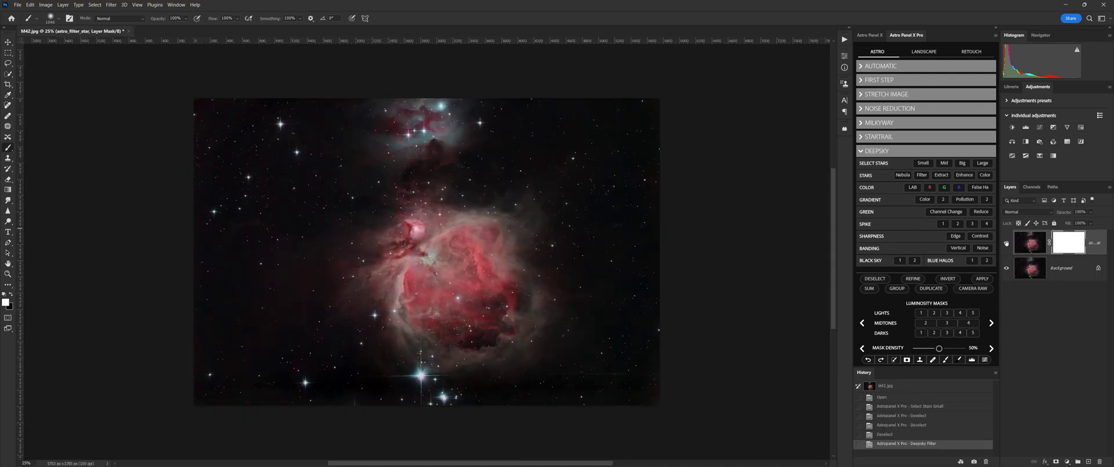
click(1006, 244)
click(1007, 244)
Extract the stars and apply Enhance, toggling the enhanced layer to compare the result.
click(941, 175)
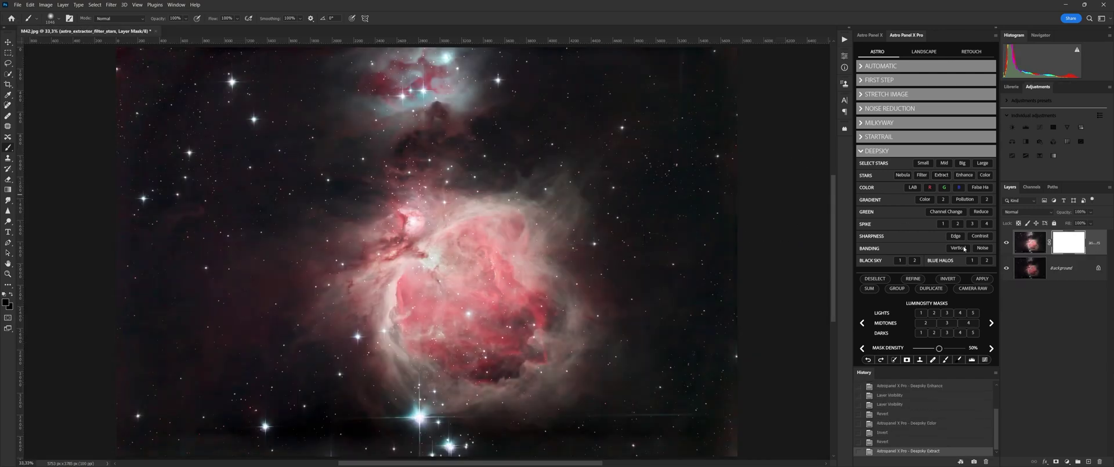
click(985, 261)
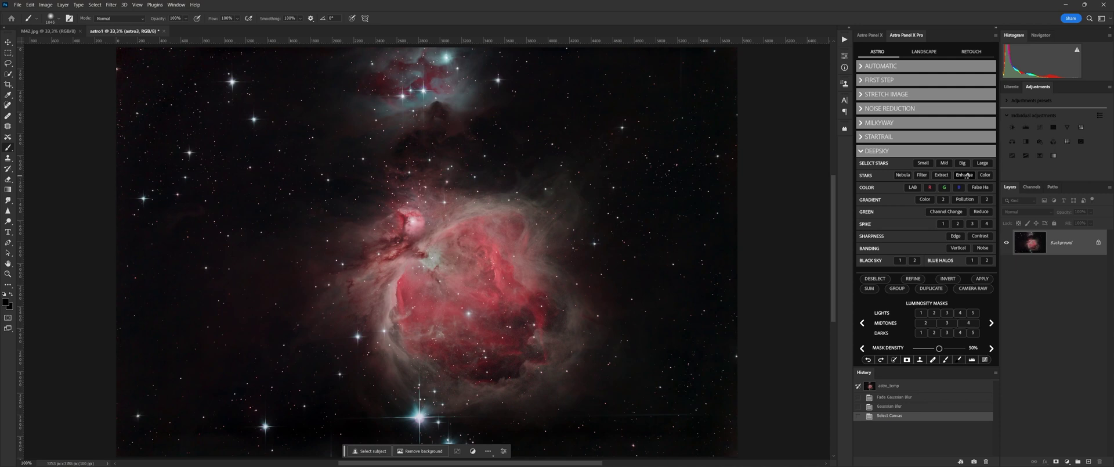
click(965, 175)
click(1006, 243)
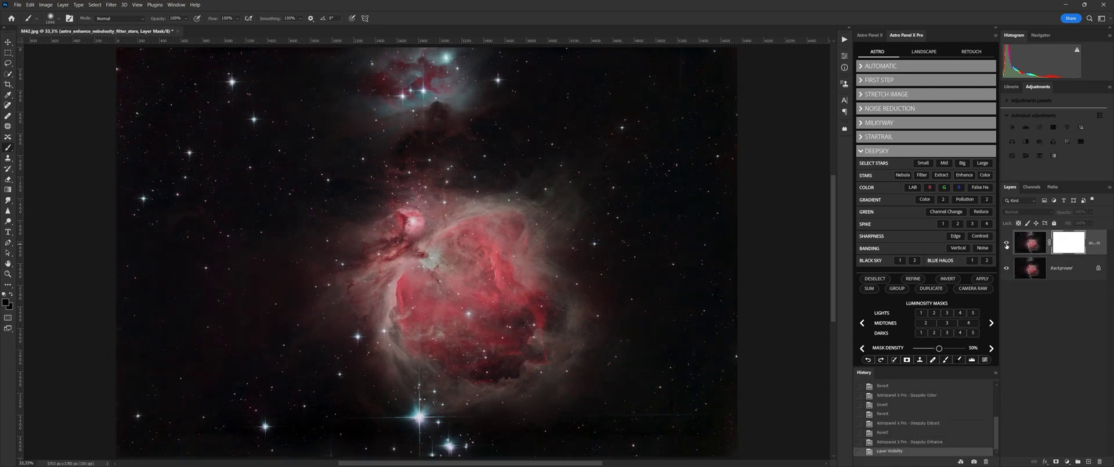
click(1007, 244)
click(1007, 244)
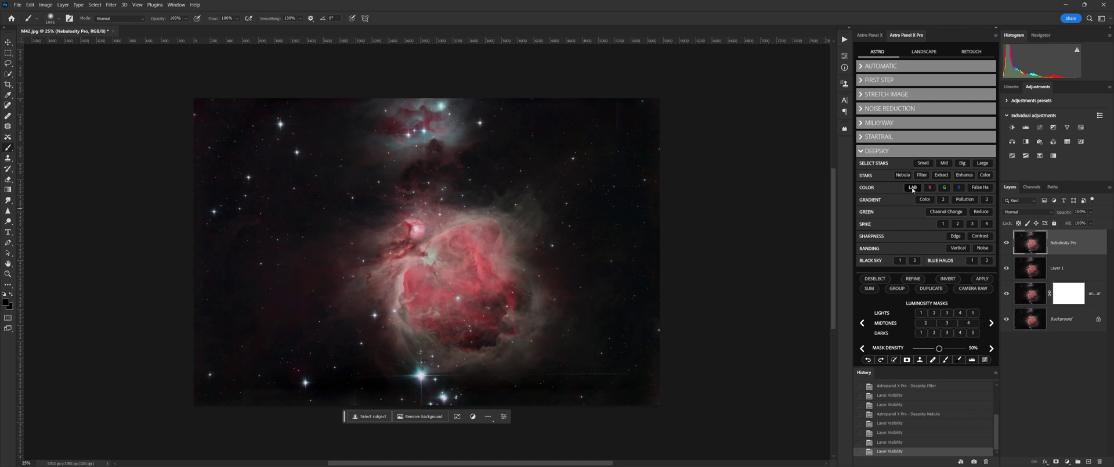
Saturate the nebula colours with Color LAB and compare the Saturate Lab layer on and off.
click(913, 187)
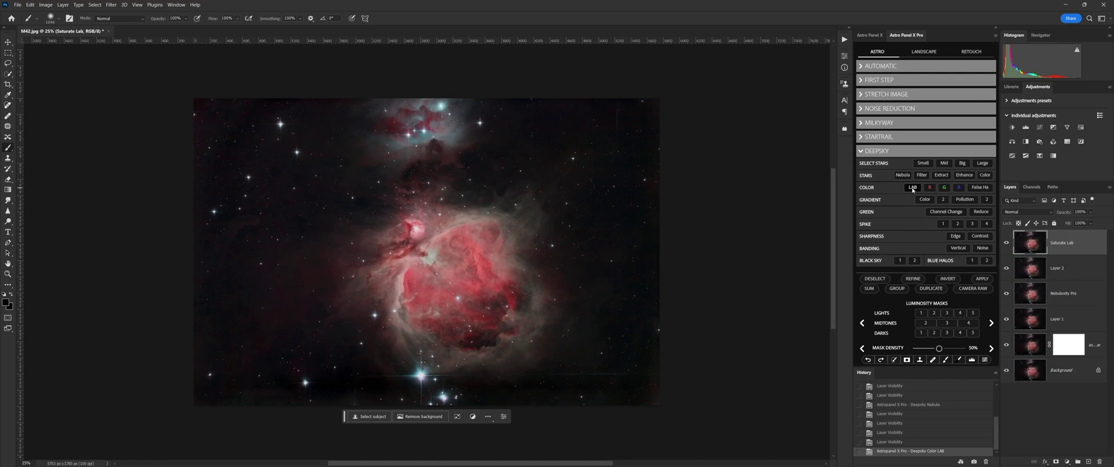
click(1007, 244)
click(1007, 243)
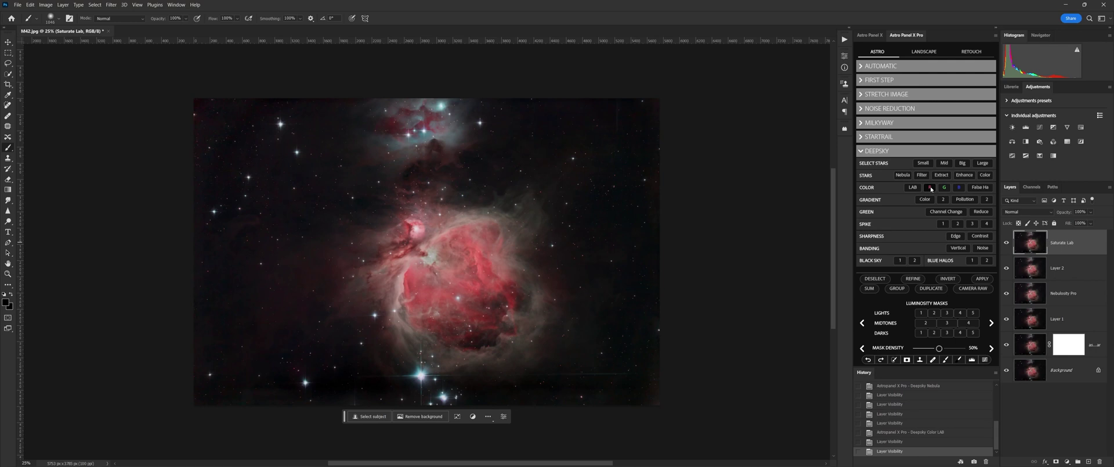
Add a masked blue saturation layer and paint it across the upper nebula.
click(958, 187)
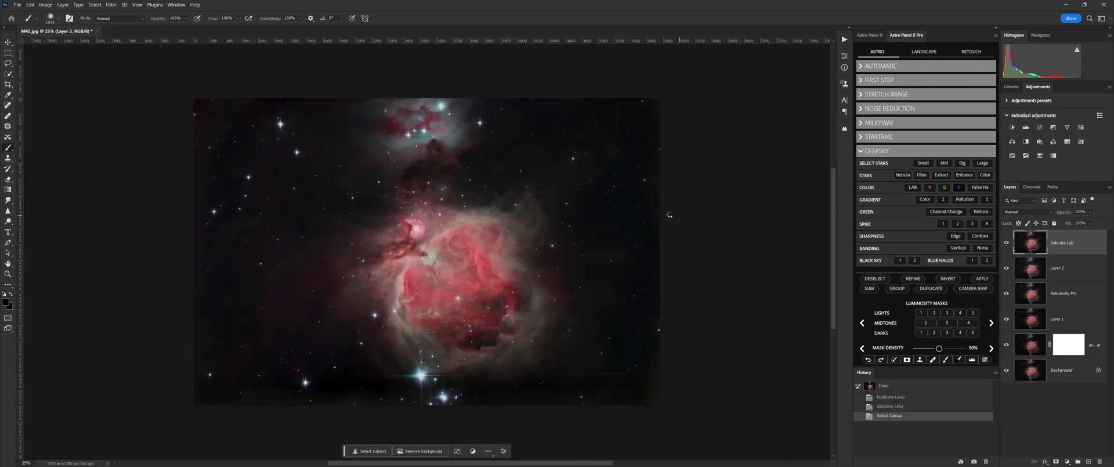
mouse_move(403, 146)
mouse_down()
mouse_move(439, 140)
mouse_move(442, 117)
mouse_move(392, 123)
mouse_move(475, 123)
mouse_move(363, 147)
mouse_move(428, 120)
mouse_move(495, 119)
mouse_up()
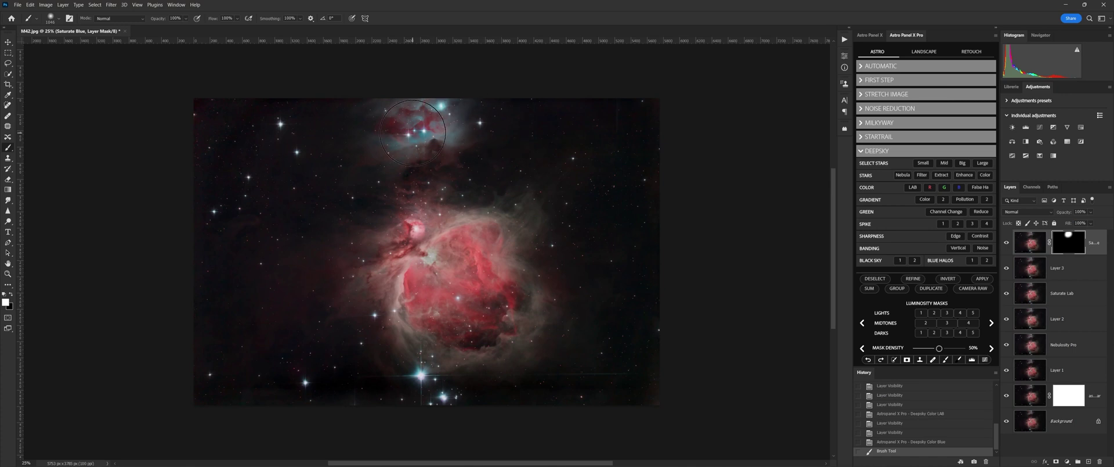
drag(401, 125, 458, 116)
Add a masked red saturation layer and paint it onto the upper nebula and core.
click(927, 190)
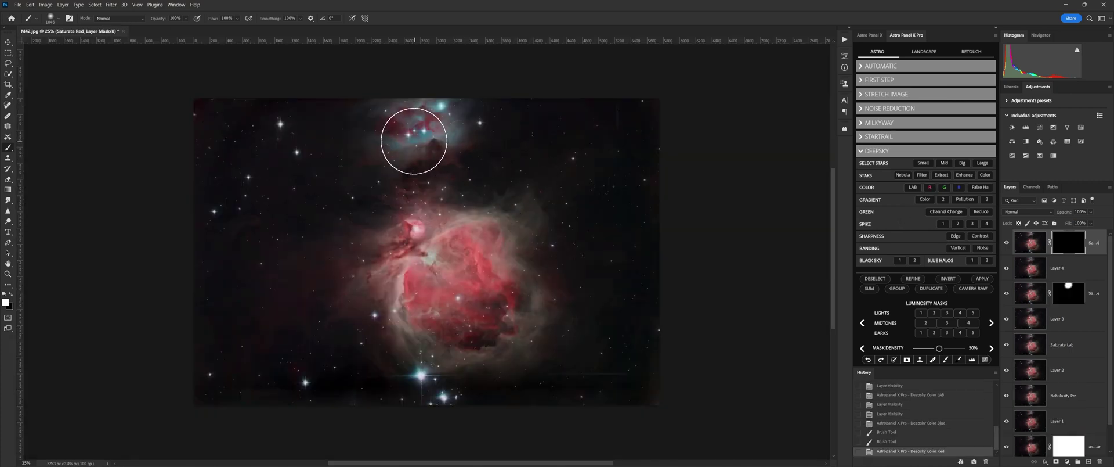
mouse_move(412, 137)
mouse_down()
mouse_move(433, 119)
mouse_move(441, 128)
mouse_up()
mouse_move(404, 249)
mouse_down()
mouse_move(399, 310)
mouse_move(411, 312)
mouse_move(473, 253)
mouse_move(502, 246)
mouse_move(489, 302)
mouse_move(468, 325)
mouse_move(492, 328)
mouse_up()
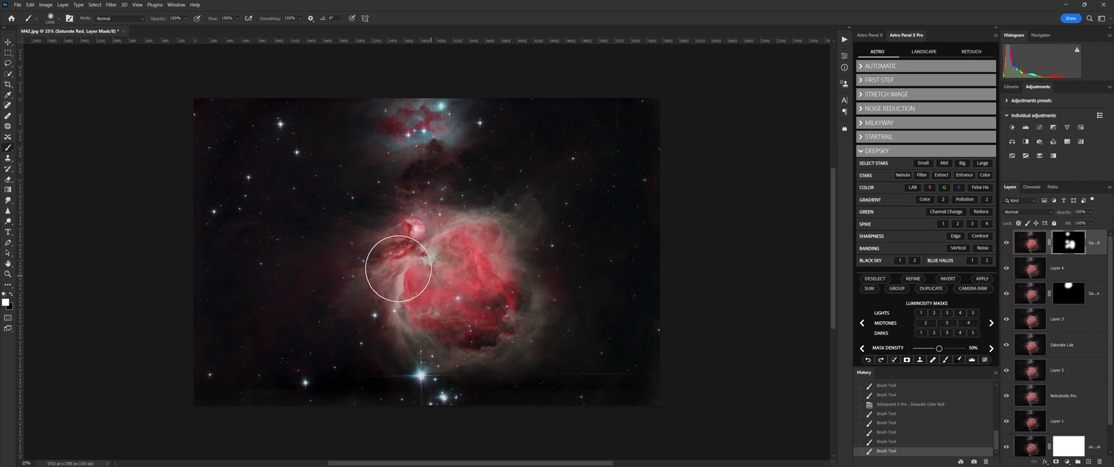
drag(386, 255, 354, 285)
click(438, 197)
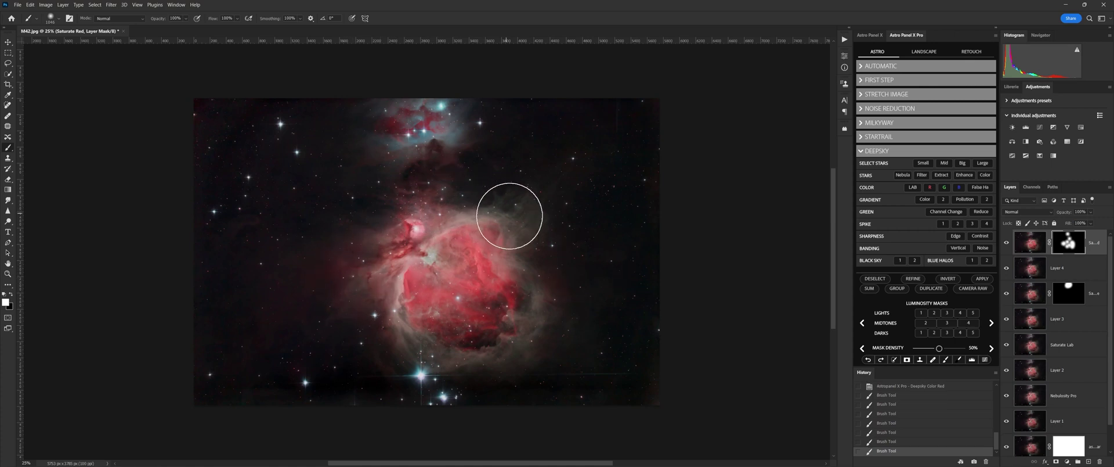
Apply Gradient Color and brush black on its mask to tone down the red on the nebula.
click(925, 200)
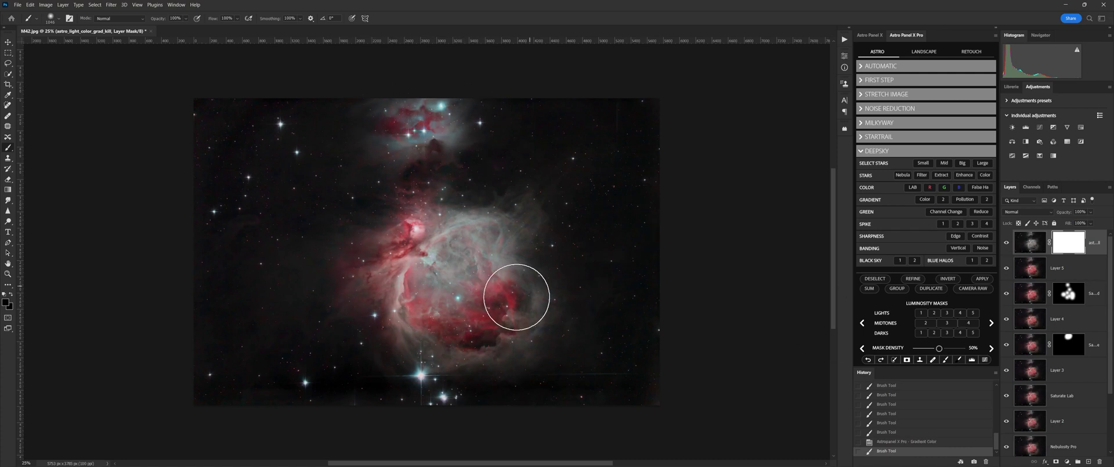
mouse_move(313, 269)
mouse_down()
mouse_move(453, 149)
mouse_move(460, 373)
mouse_move(542, 252)
mouse_up()
click(421, 267)
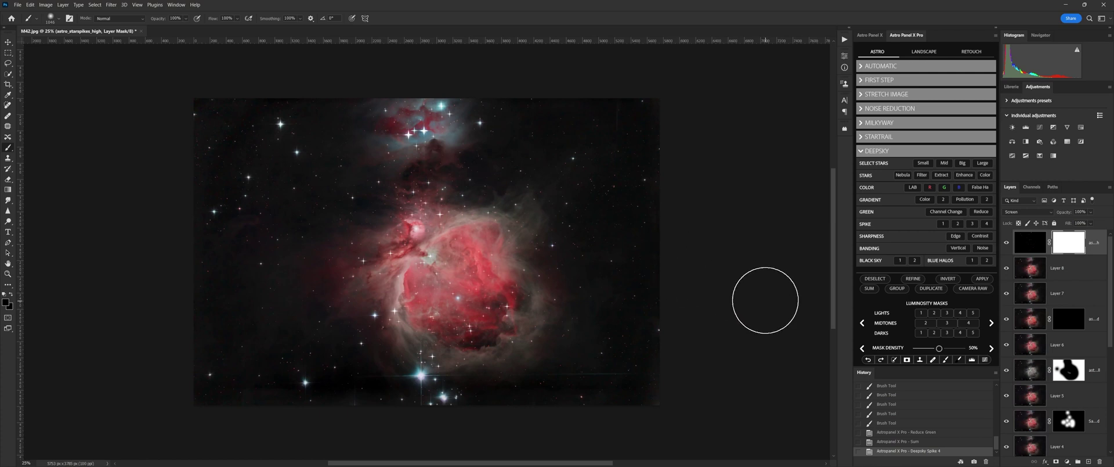
Add Edges and Contrast sharpening layers, zooming in to compare the Contrast layer on and off.
click(956, 236)
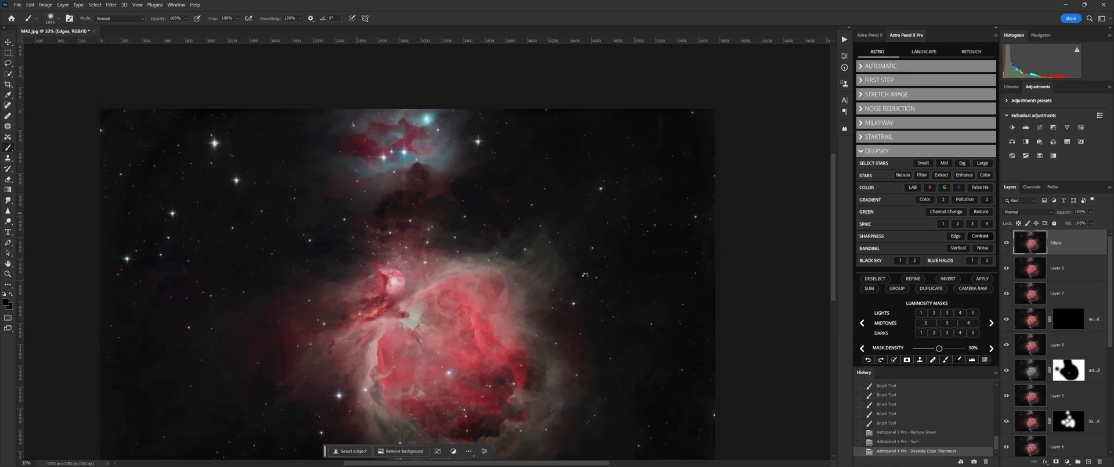
click(980, 236)
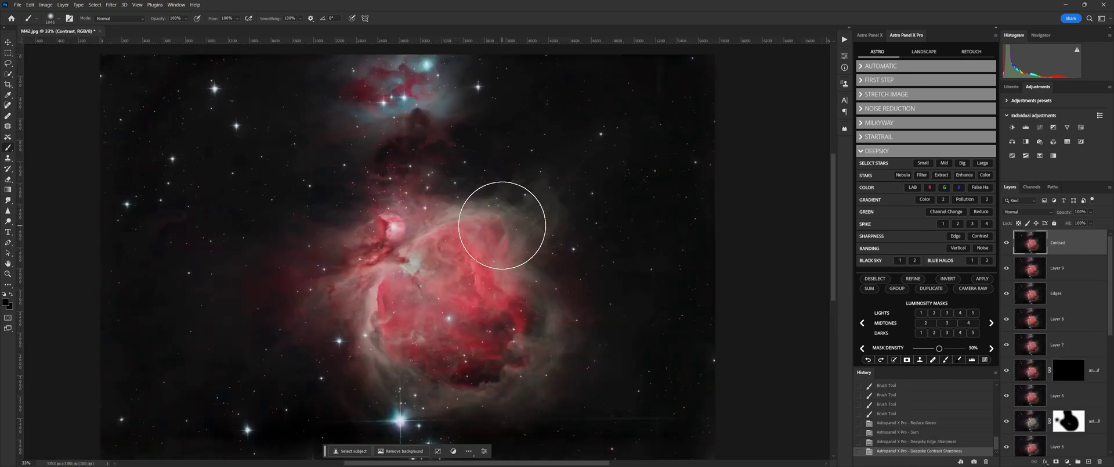
scroll(548, 278, up, 3)
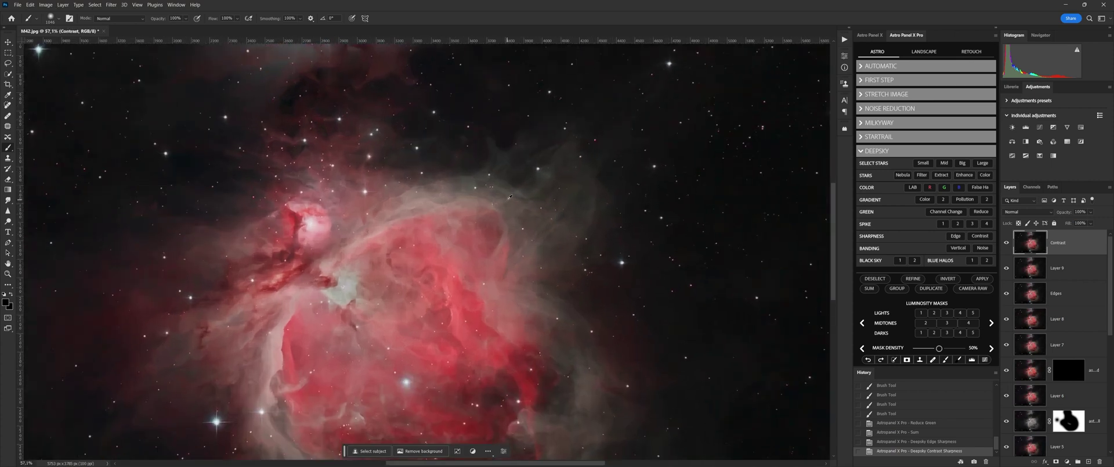
click(1008, 243)
click(1008, 242)
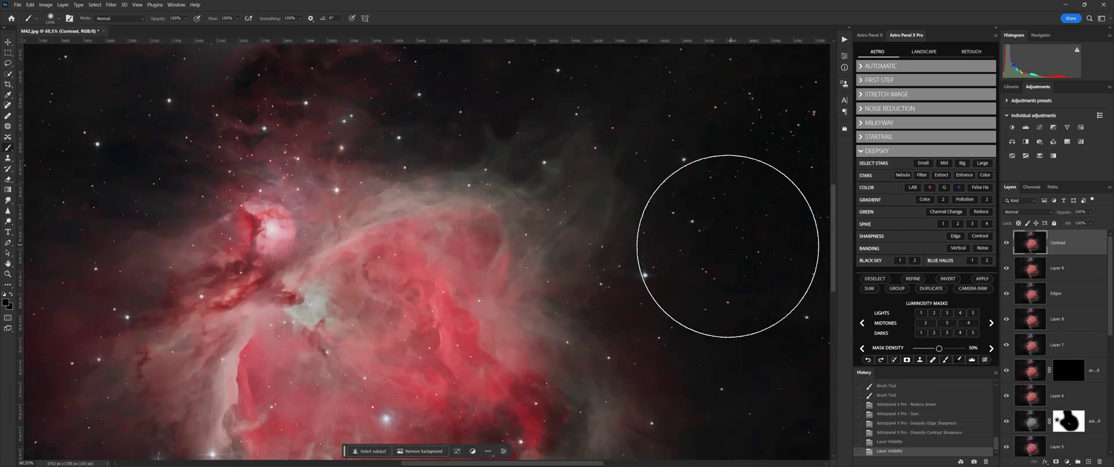
Add a Banding Noise correction layer and toggle it repeatedly to compare.
click(988, 252)
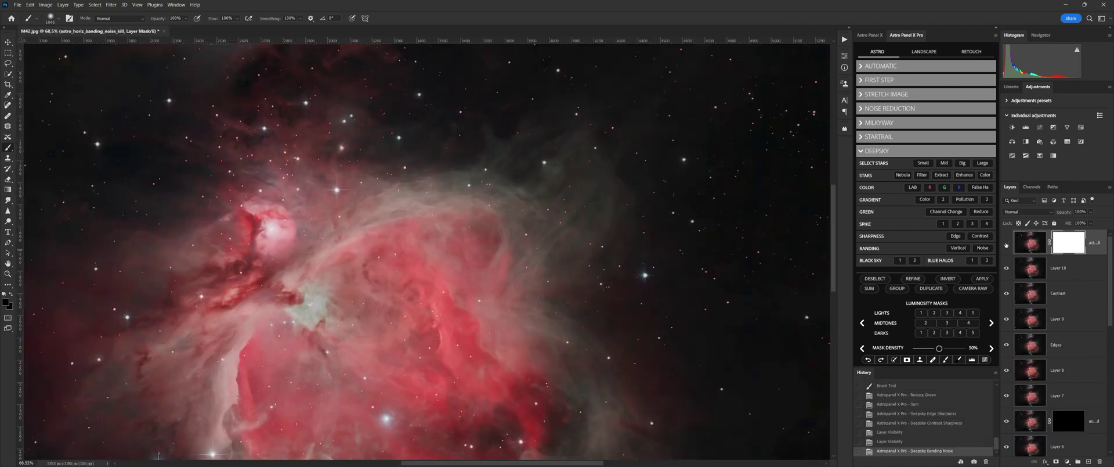
click(1007, 244)
click(1007, 243)
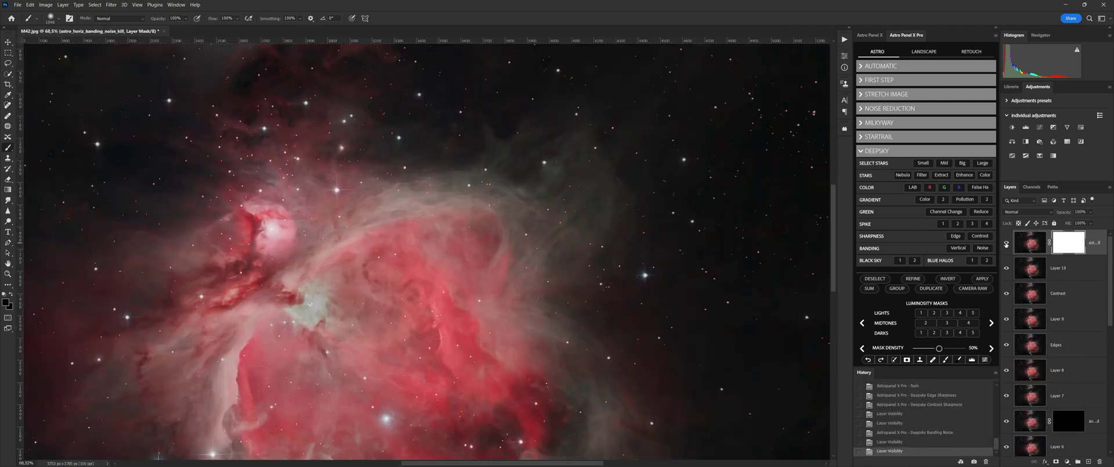
click(1007, 243)
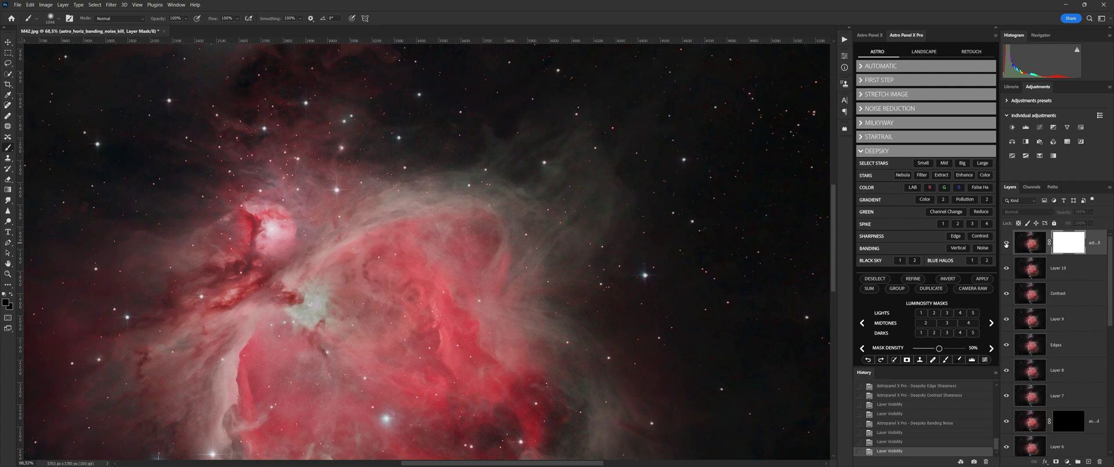
click(1007, 243)
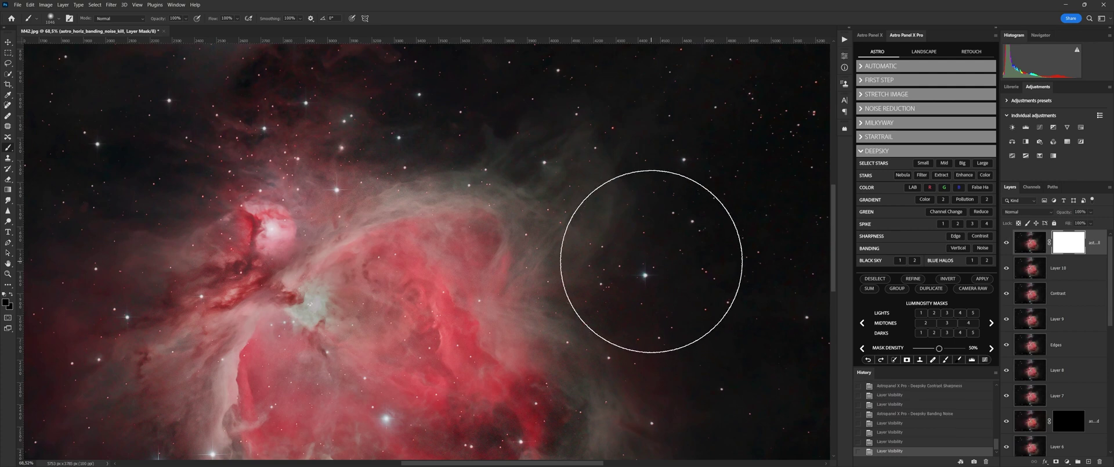
Darken the sky background with Black Sky 1, then run Blue Halos 1 to reduce star halos.
click(900, 260)
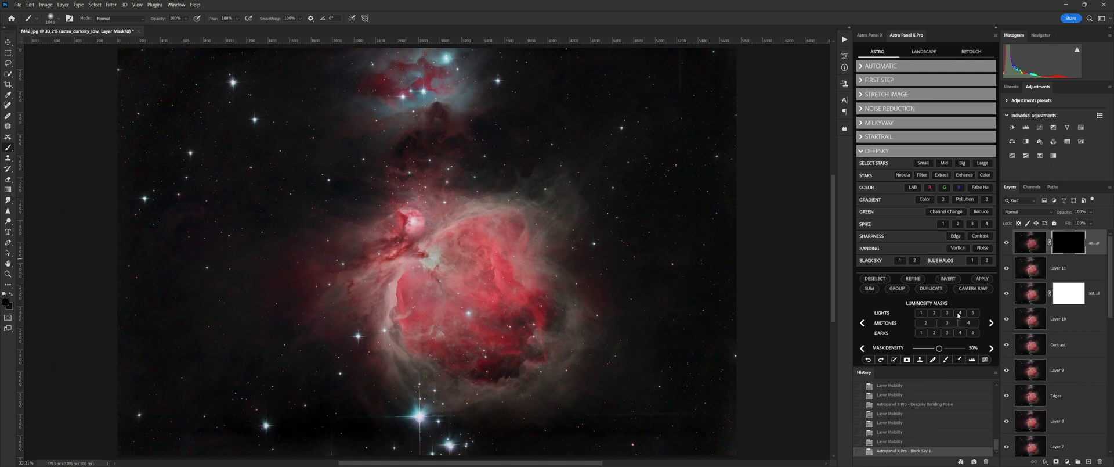
click(969, 262)
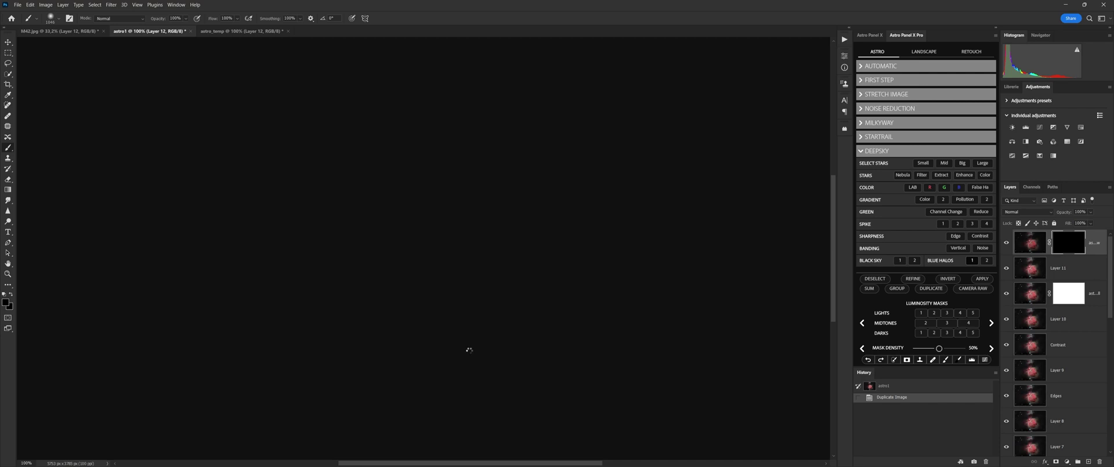